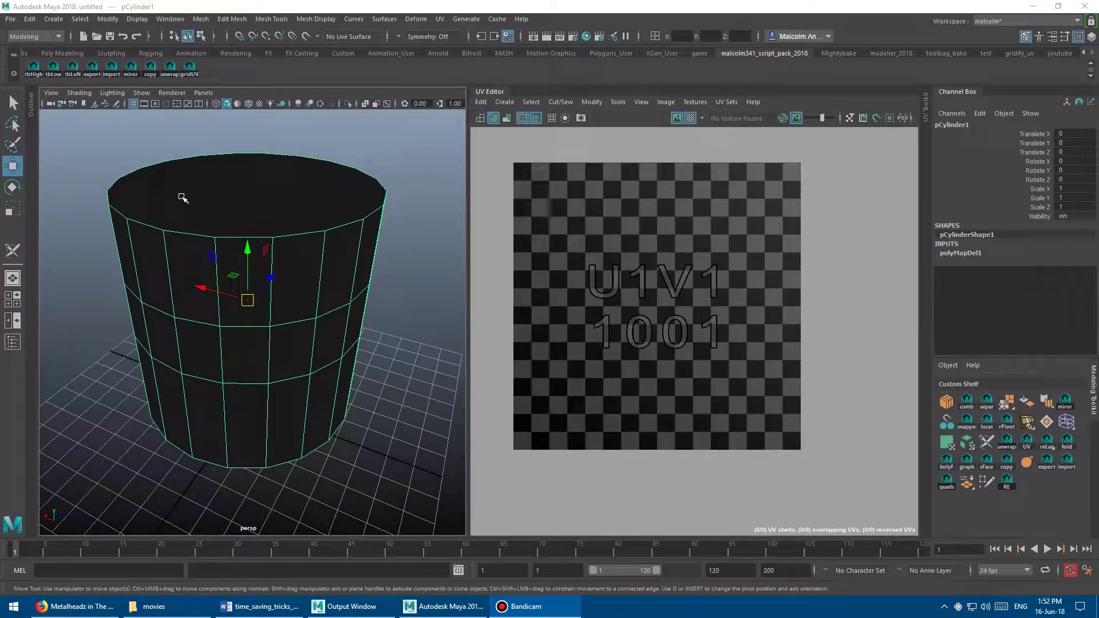
# Apply a planar UV projection to the cylinder, fitted to its bounding box and projected from the camera.
pyautogui.click(218, 194)
pyautogui.keyDown('alt'); pyautogui.moveTo(218, 194); pyautogui.dragTo(225, 196, button='middle'); pyautogui.keyUp('alt')
pyautogui.moveTo(225, 196)
pyautogui.keyDown('alt'); pyautogui.mouseDown(button='right')
pyautogui.moveTo(216, 196)
pyautogui.moveTo(236, 196)
pyautogui.mouseUp(button='right'); pyautogui.keyUp('alt')
pyautogui.scroll(1, 237, 197)
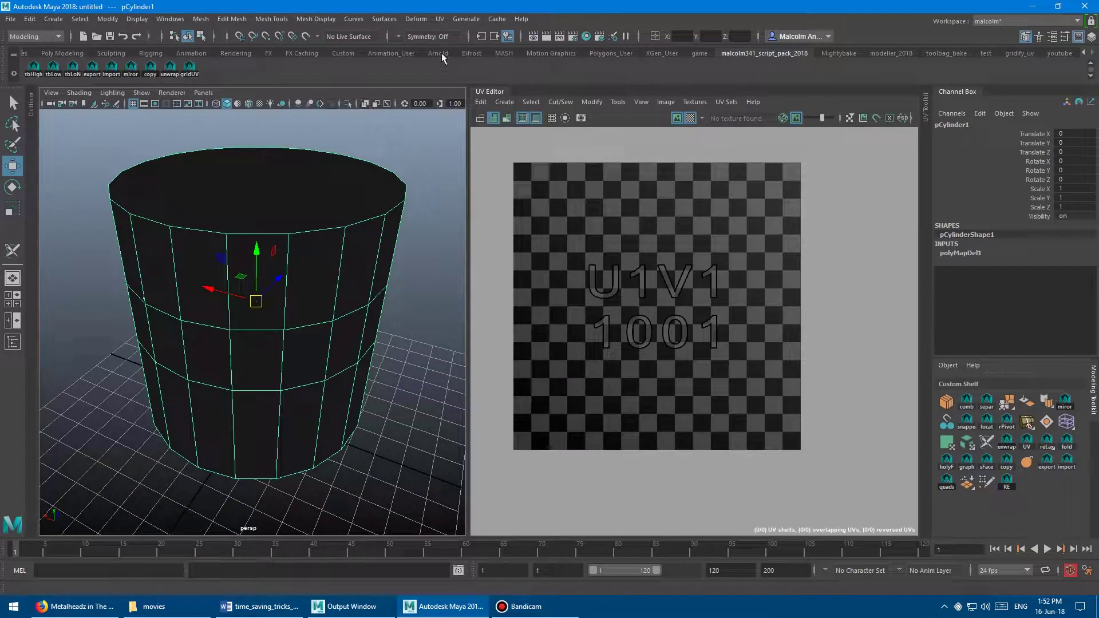
pyautogui.click(439, 20)
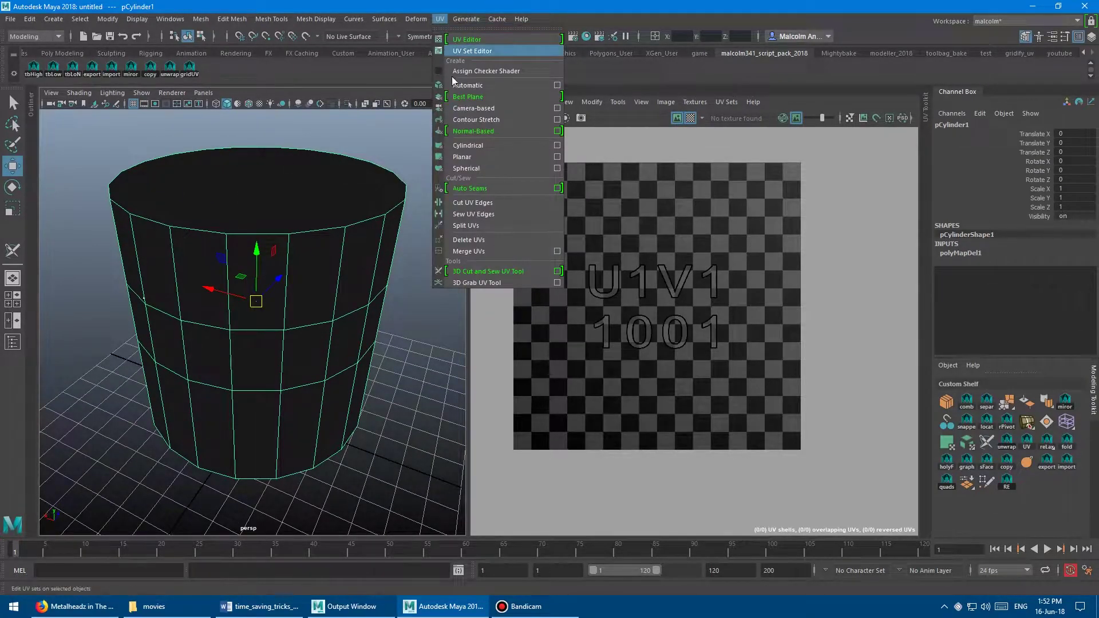
pyautogui.click(557, 158)
pyautogui.click(651, 121)
pyautogui.click(670, 146)
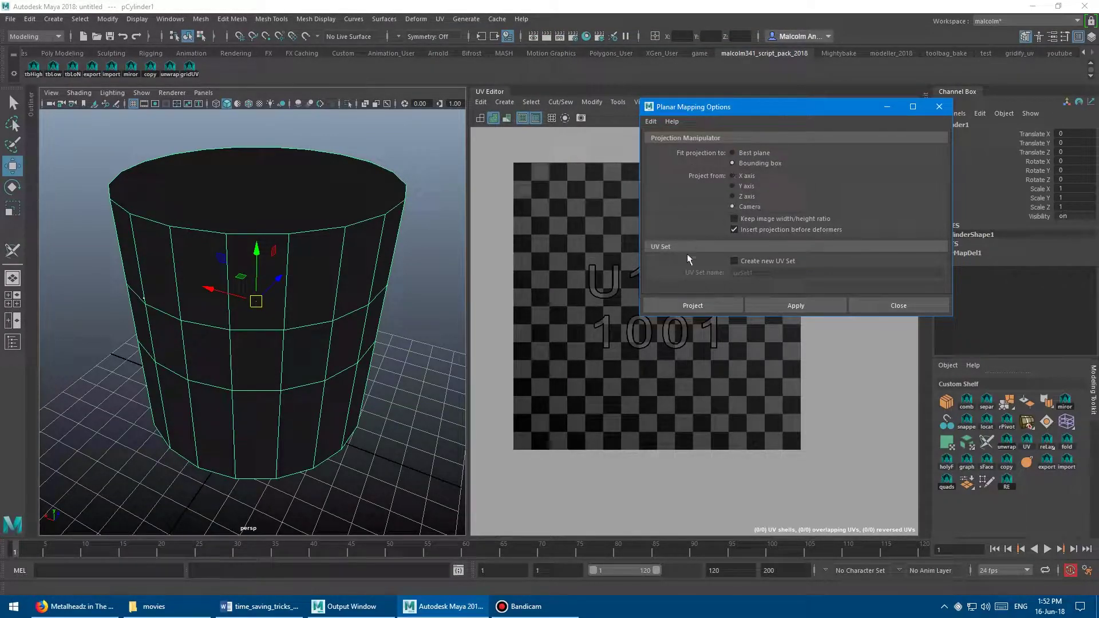
pyautogui.click(708, 304)
pyautogui.keyDown('alt'); pyautogui.moveTo(628, 276); pyautogui.dragTo(623, 291, button='middle'); pyautogui.keyUp('alt')
pyautogui.keyDown('alt'); pyautogui.moveTo(623, 292); pyautogui.dragTo(606, 294, button='right'); pyautogui.keyUp('alt')
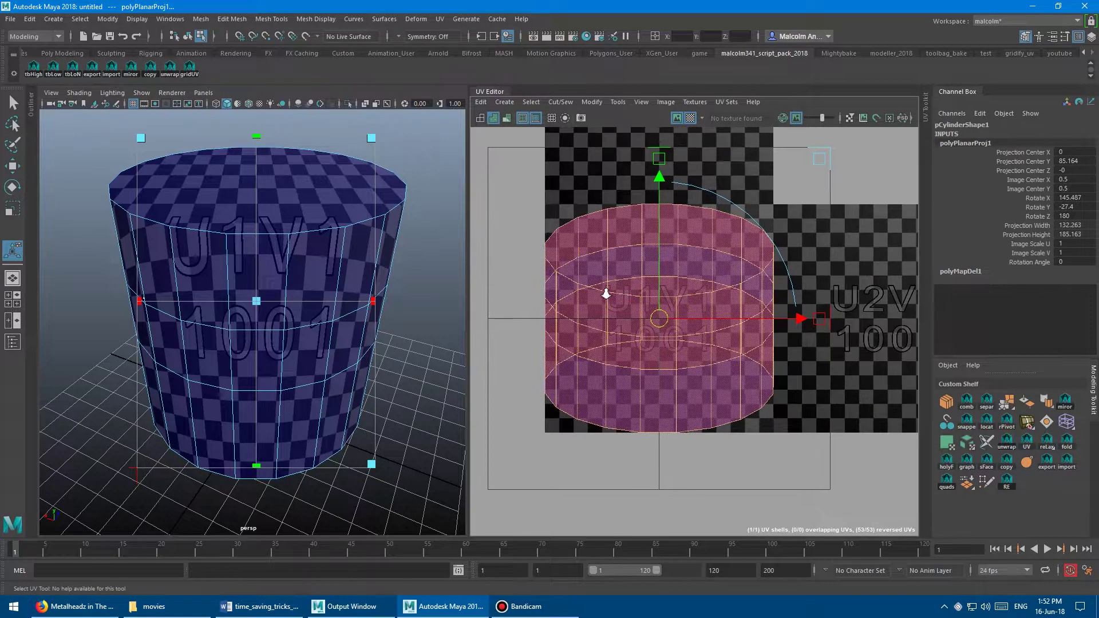
# Cut UV seams around the cylinder's top and bottom rims and along one vertical edge line using the 3D Cut and Sew UV Tool.
pyautogui.moveTo(339, 198); pyautogui.dragTo(364, 214, button='right')
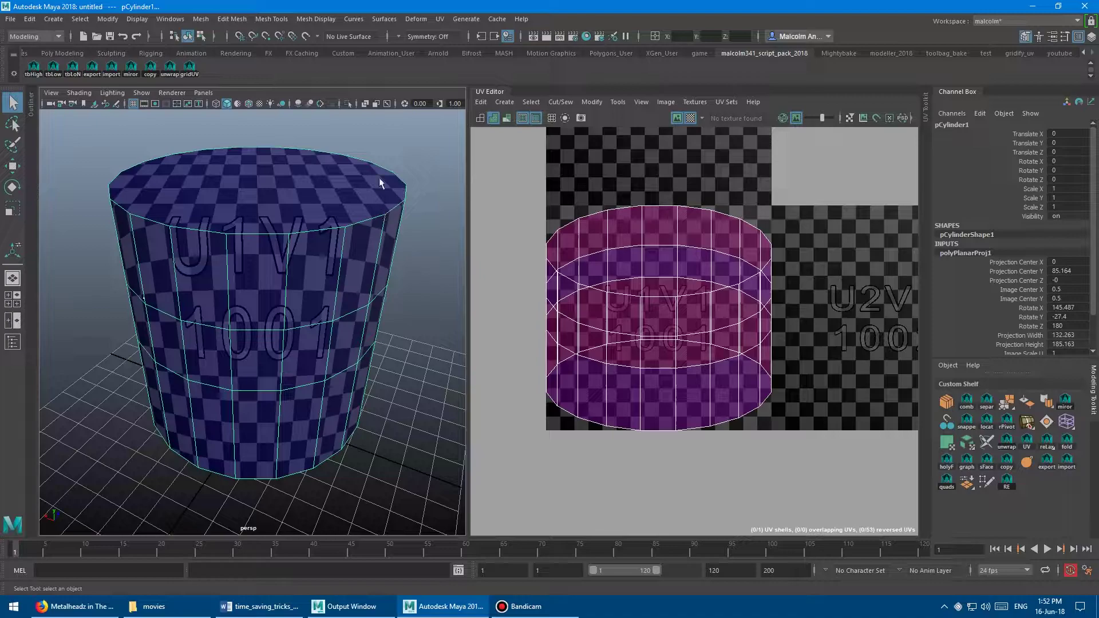
pyautogui.click(441, 19)
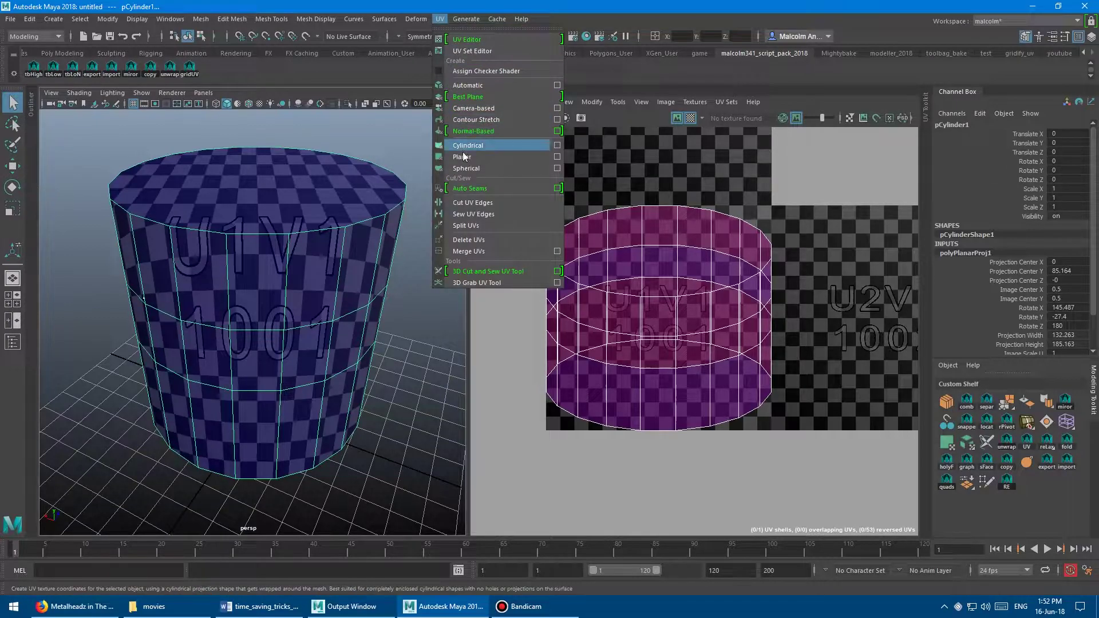
pyautogui.click(504, 270)
pyautogui.keyDown('alt'); pyautogui.moveTo(282, 277); pyautogui.dragTo(248, 267); pyautogui.keyUp('alt')
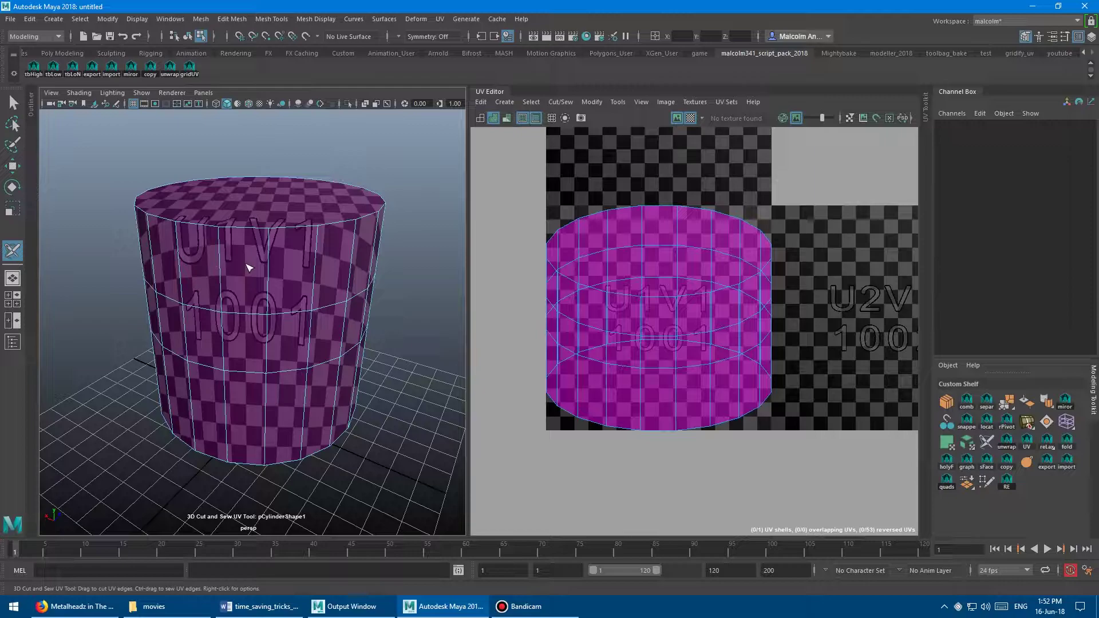
pyautogui.doubleClick(267, 276)
pyautogui.moveTo(318, 251)
pyautogui.keyDown('alt'); pyautogui.mouseDown()
pyautogui.moveTo(291, 268)
pyautogui.moveTo(284, 303)
pyautogui.moveTo(320, 293)
pyautogui.moveTo(356, 249)
pyautogui.moveTo(195, 198)
pyautogui.moveTo(217, 297)
pyautogui.moveTo(299, 299)
pyautogui.moveTo(281, 218)
pyautogui.mouseUp(); pyautogui.keyUp('alt')
pyautogui.moveTo(256, 342)
pyautogui.mouseDown()
pyautogui.moveTo(184, 380)
pyautogui.moveTo(247, 422)
pyautogui.moveTo(314, 415)
pyautogui.moveTo(307, 347)
pyautogui.moveTo(329, 359)
pyautogui.moveTo(343, 236)
pyautogui.moveTo(319, 338)
pyautogui.moveTo(359, 341)
pyautogui.mouseUp()
pyautogui.press('w')
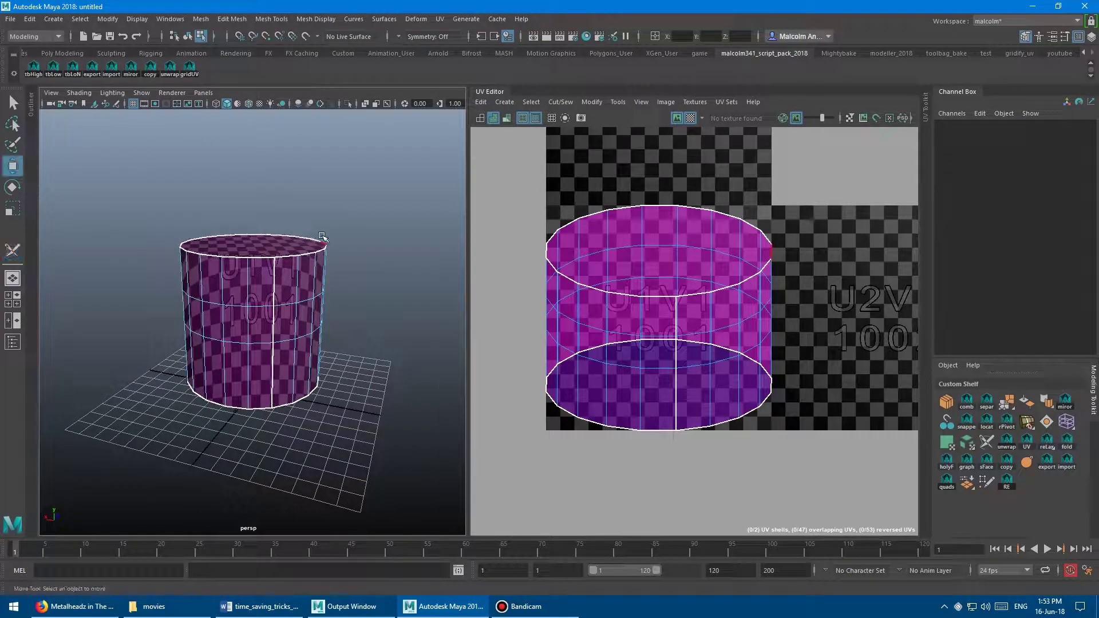
# Run the unwrap script on the cylinder and reselect it to show the unfolded side and cap shells.
pyautogui.click(170, 67)
pyautogui.keyDown('alt'); pyautogui.moveTo(299, 189); pyautogui.dragTo(342, 223, button='right'); pyautogui.keyUp('alt')
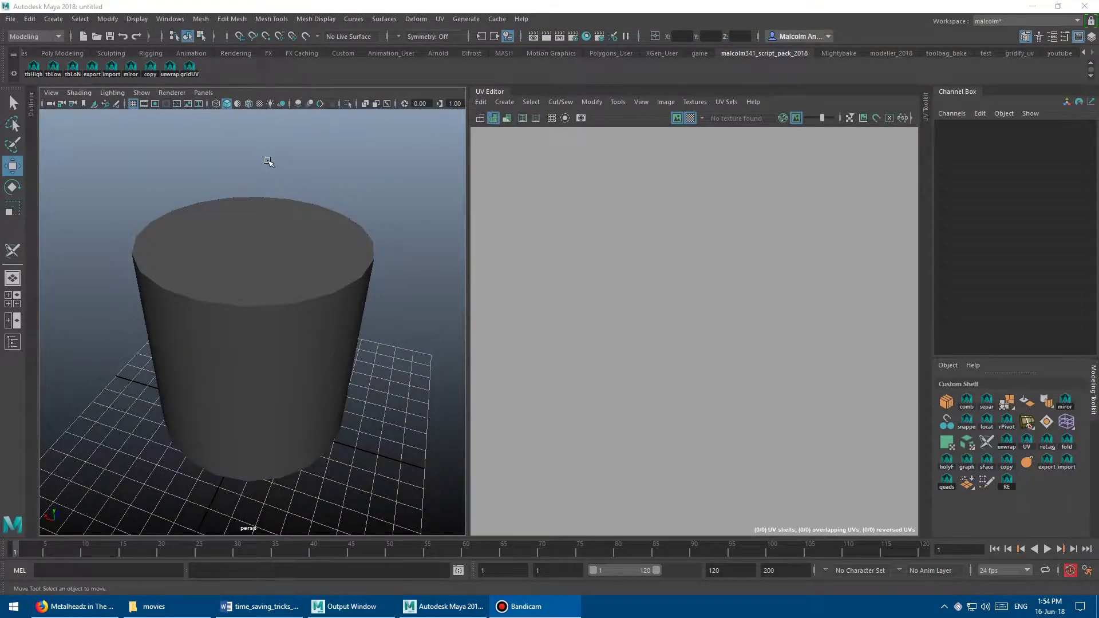
pyautogui.click(304, 239)
pyautogui.keyDown('alt'); pyautogui.moveTo(312, 240); pyautogui.dragTo(297, 230, button='middle'); pyautogui.keyUp('alt')
pyautogui.keyDown('alt'); pyautogui.moveTo(297, 230); pyautogui.dragTo(329, 218); pyautogui.keyUp('alt')
pyautogui.keyDown('alt'); pyautogui.moveTo(572, 294); pyautogui.dragTo(560, 250, button='middle'); pyautogui.keyUp('alt')
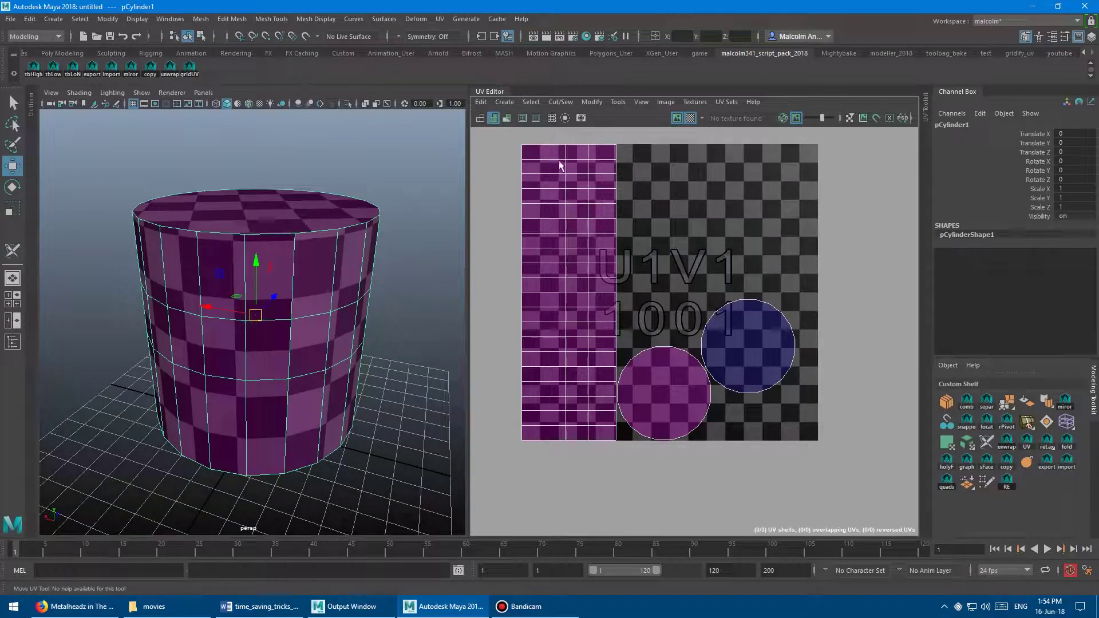
# Turn on the texture borders display so the UV seams are outlined on the cylinder and its shells.
pyautogui.click(521, 117)
pyautogui.keyDown('alt'); pyautogui.moveTo(336, 203); pyautogui.dragTo(352, 229); pyautogui.keyUp('alt')
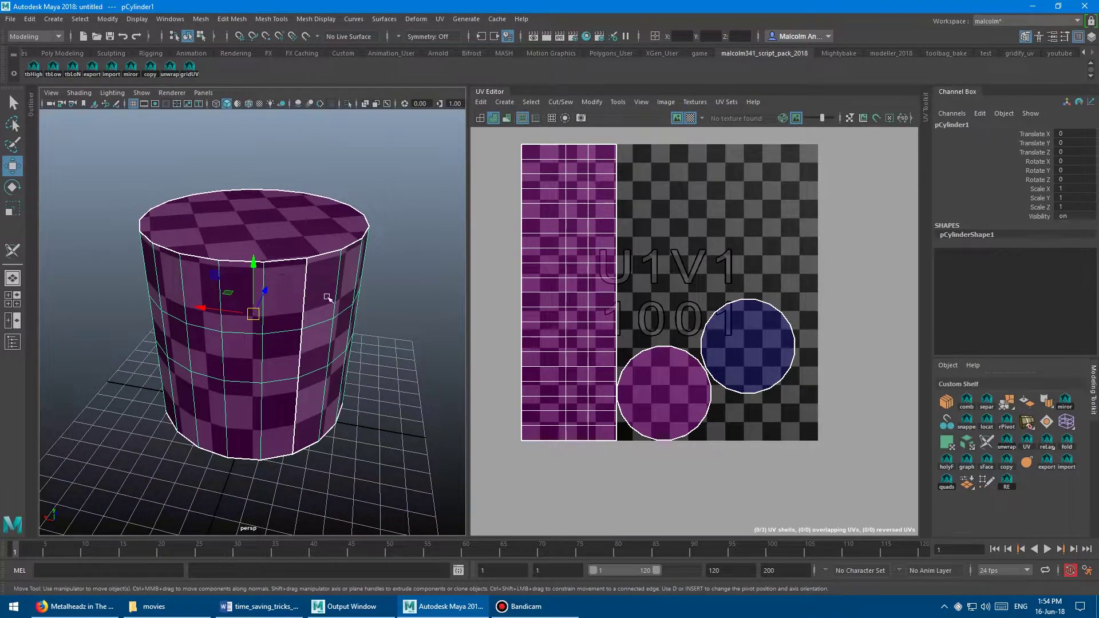
pyautogui.keyDown('alt'); pyautogui.moveTo(327, 298); pyautogui.dragTo(572, 213); pyautogui.keyUp('alt')
pyautogui.keyDown('alt'); pyautogui.moveTo(333, 326); pyautogui.dragTo(327, 293); pyautogui.keyUp('alt')
pyautogui.keyDown('alt'); pyautogui.moveTo(644, 227); pyautogui.dragTo(622, 221, button='middle'); pyautogui.keyUp('alt')
# Toggle Texture Borders off and back on from the UV editor's marking menu.
pyautogui.keyDown('shift'); pyautogui.rightClick(645, 202); pyautogui.keyUp('shift')
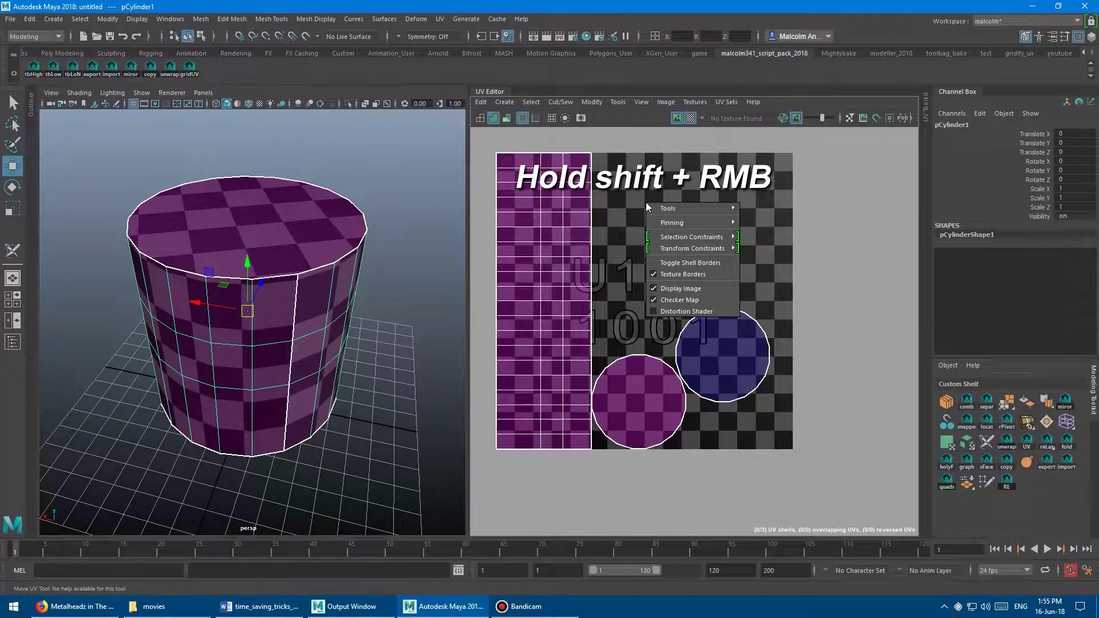
pyautogui.click(664, 274)
pyautogui.keyDown('shift'); pyautogui.rightClick(647, 205); pyautogui.keyUp('shift')
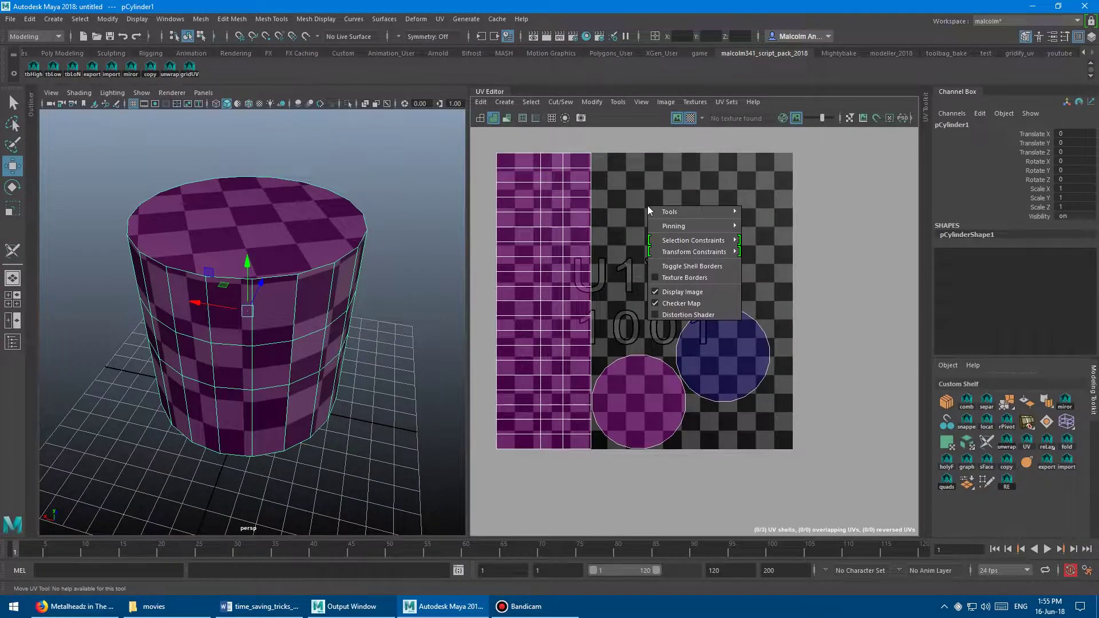
pyautogui.click(664, 277)
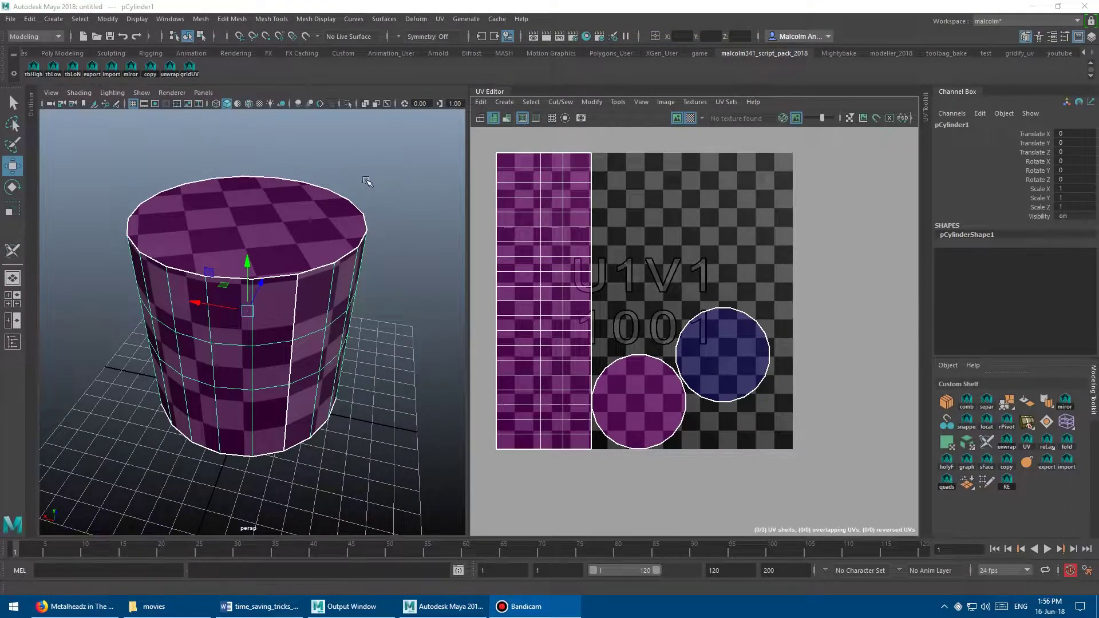
# Cut the two horizontal edge loops around the cylinder's side with the 3D Cut and Sew UV Tool.
pyautogui.moveTo(360, 180)
pyautogui.keyDown('alt'); pyautogui.mouseDown(button='middle')
pyautogui.moveTo(372, 182)
pyautogui.moveTo(364, 178)
pyautogui.mouseUp(button='middle'); pyautogui.keyUp('alt')
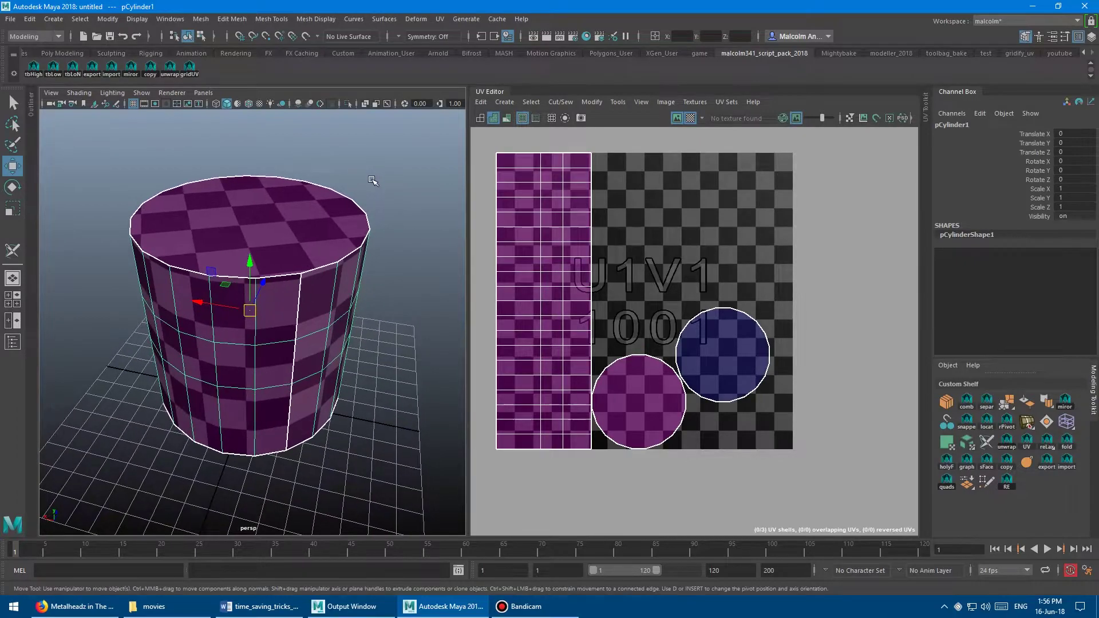
pyautogui.click(436, 19)
pyautogui.click(489, 263)
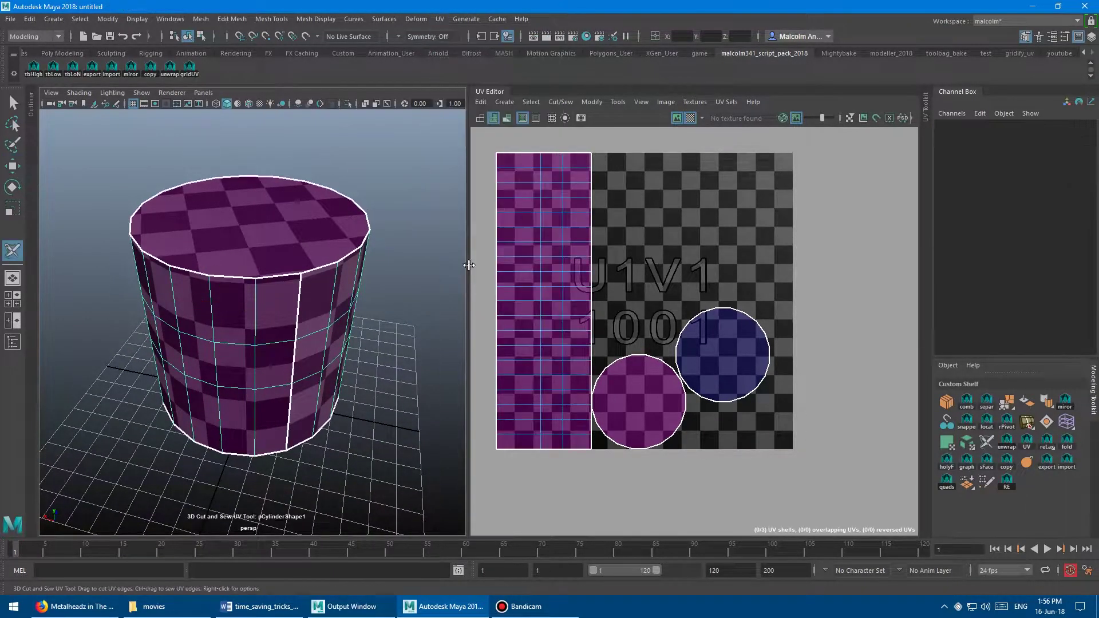
pyautogui.moveTo(320, 255)
pyautogui.keyDown('alt'); pyautogui.mouseDown()
pyautogui.moveTo(319, 225)
pyautogui.moveTo(274, 289)
pyautogui.moveTo(326, 277)
pyautogui.moveTo(255, 315)
pyautogui.moveTo(336, 225)
pyautogui.moveTo(258, 297)
pyautogui.moveTo(326, 314)
pyautogui.moveTo(284, 331)
pyautogui.moveTo(285, 297)
pyautogui.moveTo(239, 314)
pyautogui.moveTo(307, 283)
pyautogui.mouseUp(); pyautogui.keyUp('alt')
pyautogui.doubleClick(273, 283)
pyautogui.doubleClick(267, 340)
# Cut vertical edges on the cylinder's side to split the middle band, and lay out the resulting UV shells.
pyautogui.click(259, 314)
pyautogui.click(225, 312)
pyautogui.click(285, 332)
pyautogui.click(172, 318)
pyautogui.press('w')
pyautogui.keyDown('alt'); pyautogui.moveTo(329, 237); pyautogui.dragTo(342, 232); pyautogui.keyUp('alt')
pyautogui.keyDown('alt'); pyautogui.moveTo(576, 219); pyautogui.dragTo(629, 244, button='middle'); pyautogui.keyUp('alt')
pyautogui.scroll(-1, 600, 231)
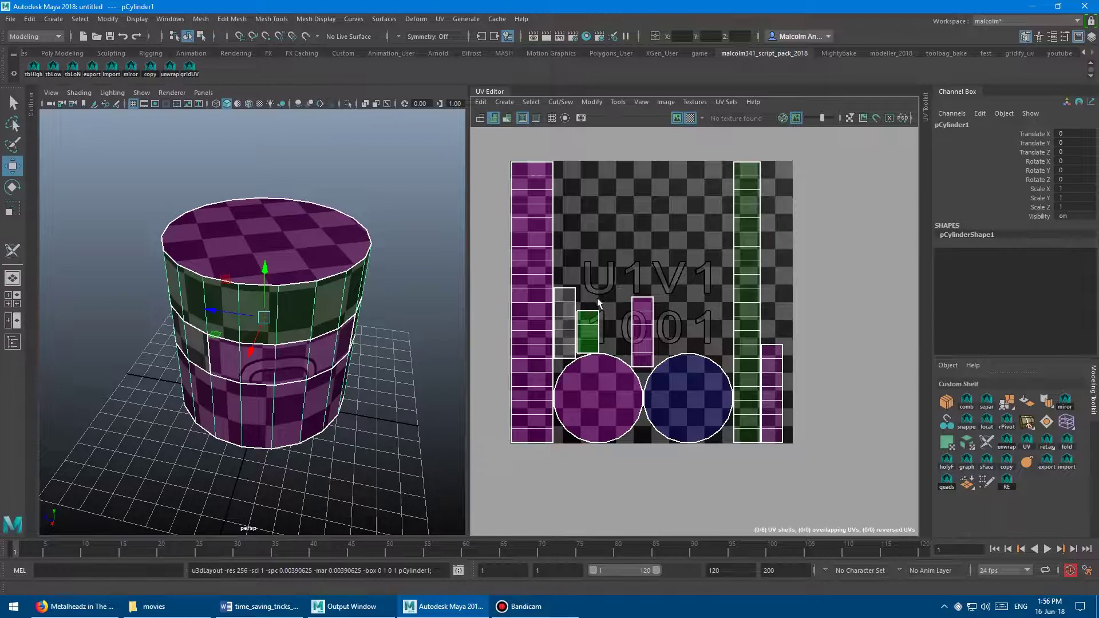
pyautogui.scroll(2, 596, 297)
# Hide the texture borders of the split shells and show them again.
pyautogui.click(521, 119)
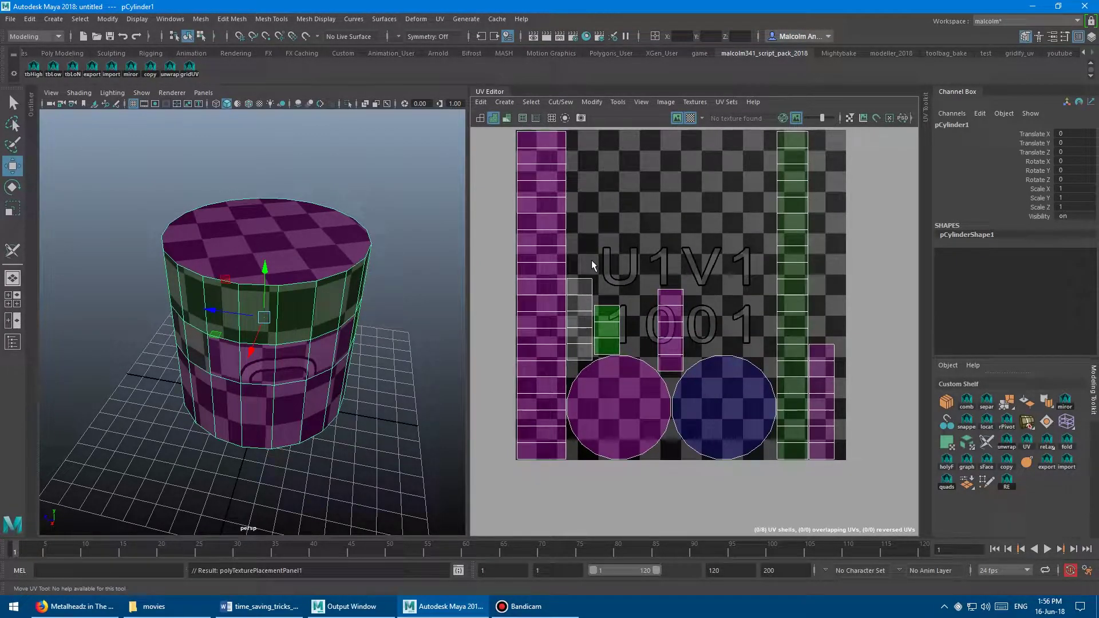
pyautogui.click(521, 118)
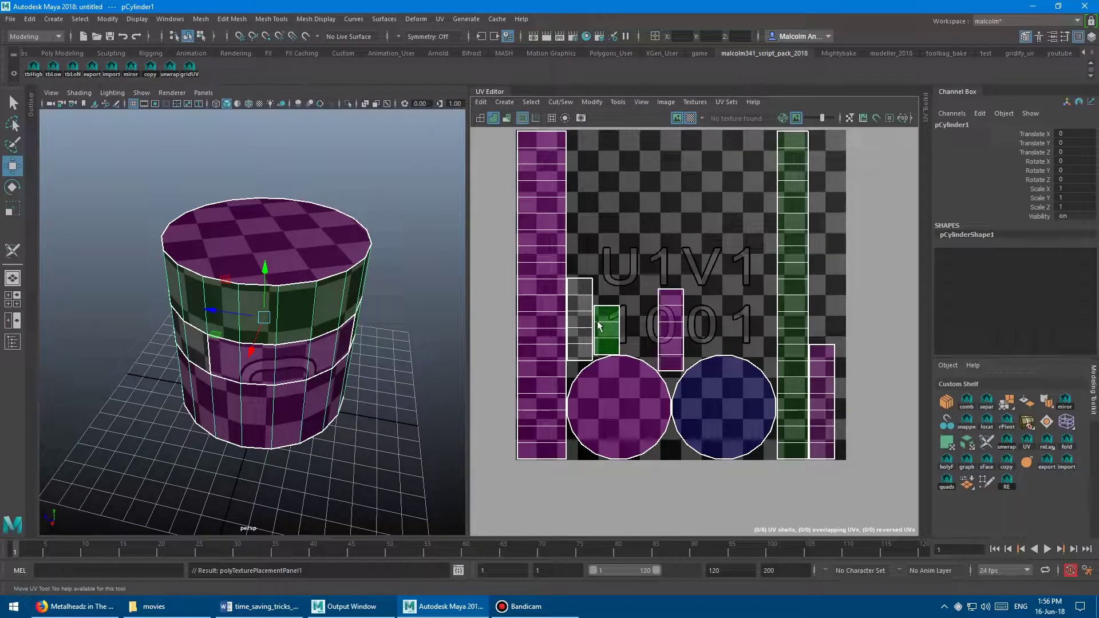
pyautogui.keyDown('alt'); pyautogui.moveTo(694, 358); pyautogui.dragTo(670, 375, button='middle'); pyautogui.keyUp('alt')
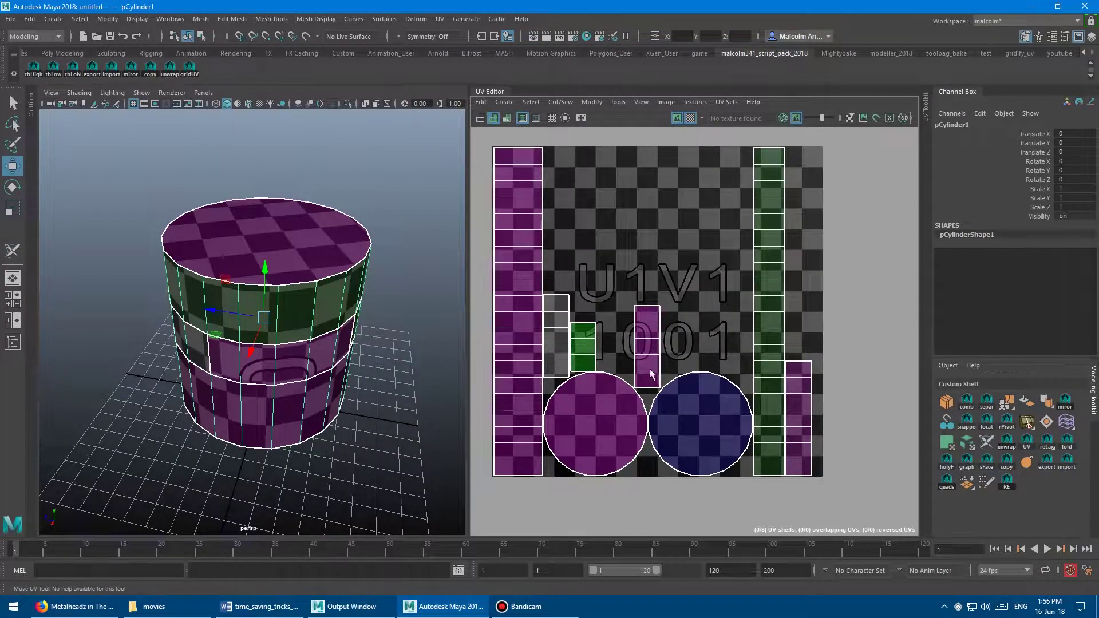
# Switch the UV editor to edge selection, pick a border edge of the tall purple side shell, and clear the selection.
pyautogui.keyDown('alt'); pyautogui.moveTo(644, 228); pyautogui.dragTo(677, 232, button='middle'); pyautogui.keyUp('alt')
pyautogui.keyDown('alt'); pyautogui.moveTo(677, 232); pyautogui.dragTo(606, 245, button='right'); pyautogui.keyUp('alt')
pyautogui.keyDown('alt'); pyautogui.moveTo(641, 287); pyautogui.dragTo(614, 271, button='middle'); pyautogui.keyUp('alt')
pyautogui.rightClick(549, 225)
pyautogui.moveTo(550, 225); pyautogui.dragTo(564, 191, button='right')
pyautogui.click(559, 155)
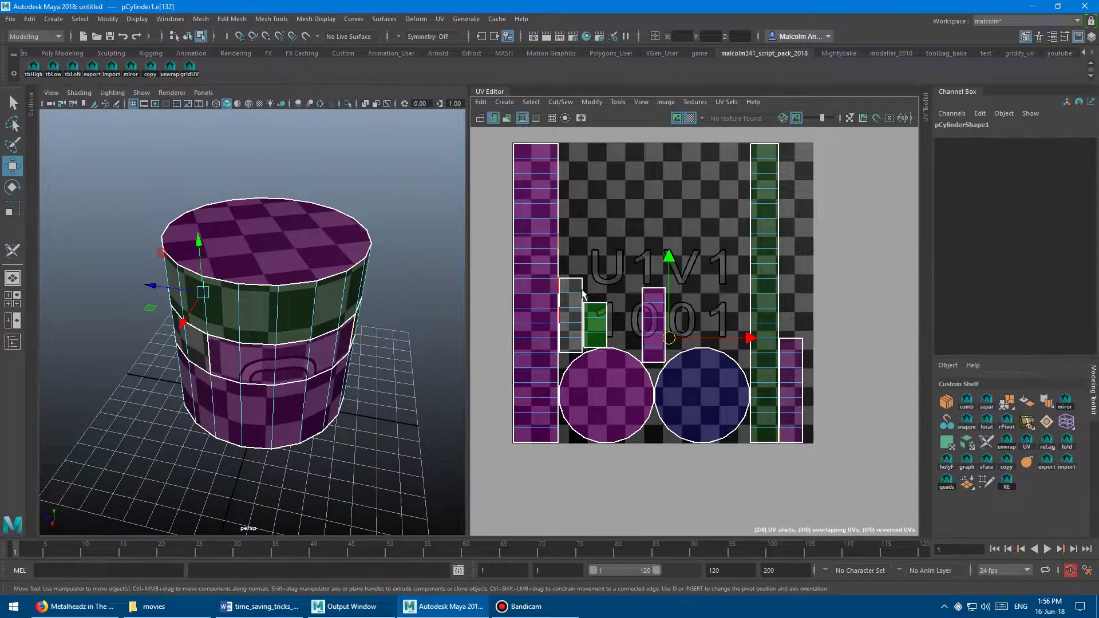
pyautogui.keyDown('alt'); pyautogui.moveTo(598, 222); pyautogui.dragTo(577, 234, button='middle'); pyautogui.keyUp('alt')
pyautogui.keyDown('alt'); pyautogui.moveTo(578, 234); pyautogui.dragTo(604, 227, button='right'); pyautogui.keyUp('alt')
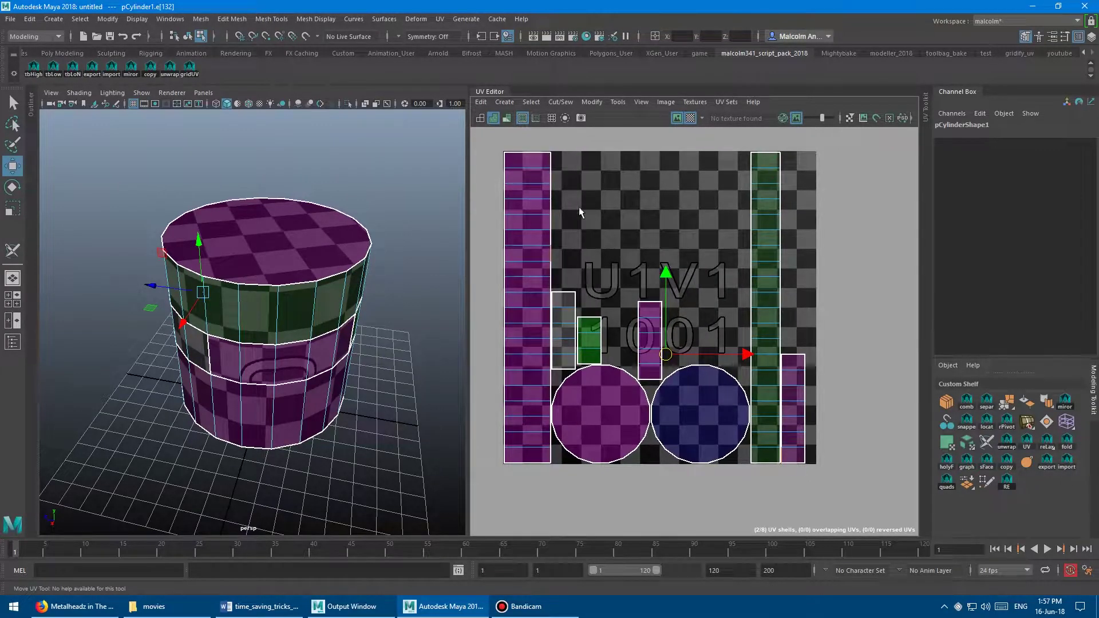
pyautogui.click(578, 178)
# Turn on the colored highlighting of matching shell border edges and select part of the tall purple shell's inner border.
pyautogui.click(536, 117)
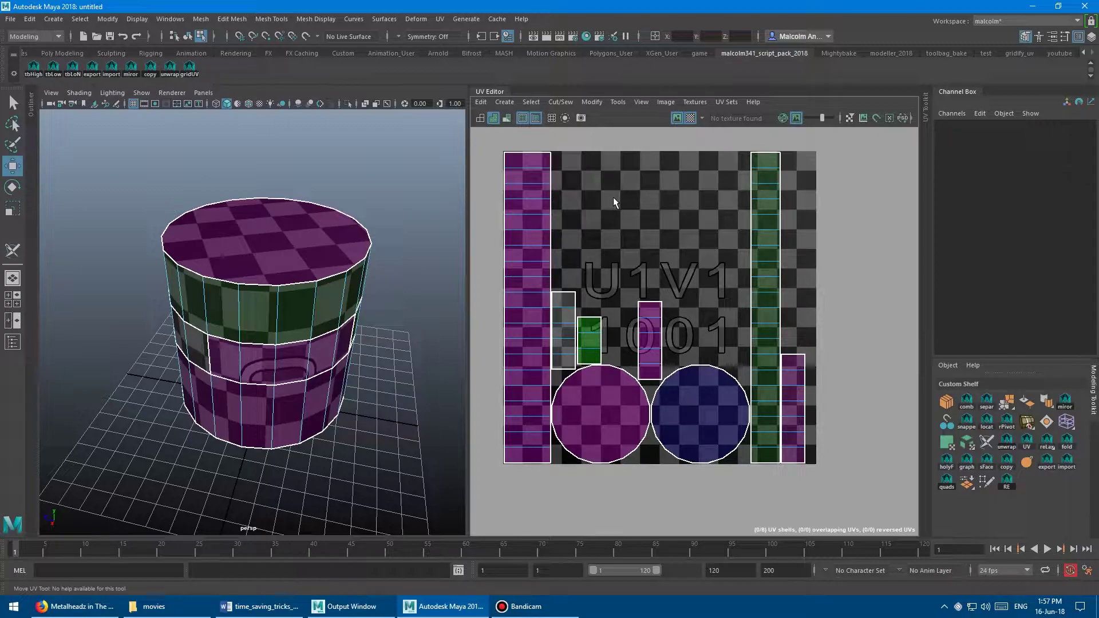
pyautogui.keyDown('alt'); pyautogui.moveTo(604, 207); pyautogui.dragTo(593, 213, button='middle'); pyautogui.keyUp('alt')
pyautogui.keyDown('alt'); pyautogui.moveTo(607, 214); pyautogui.dragTo(602, 214, button='right'); pyautogui.keyUp('alt')
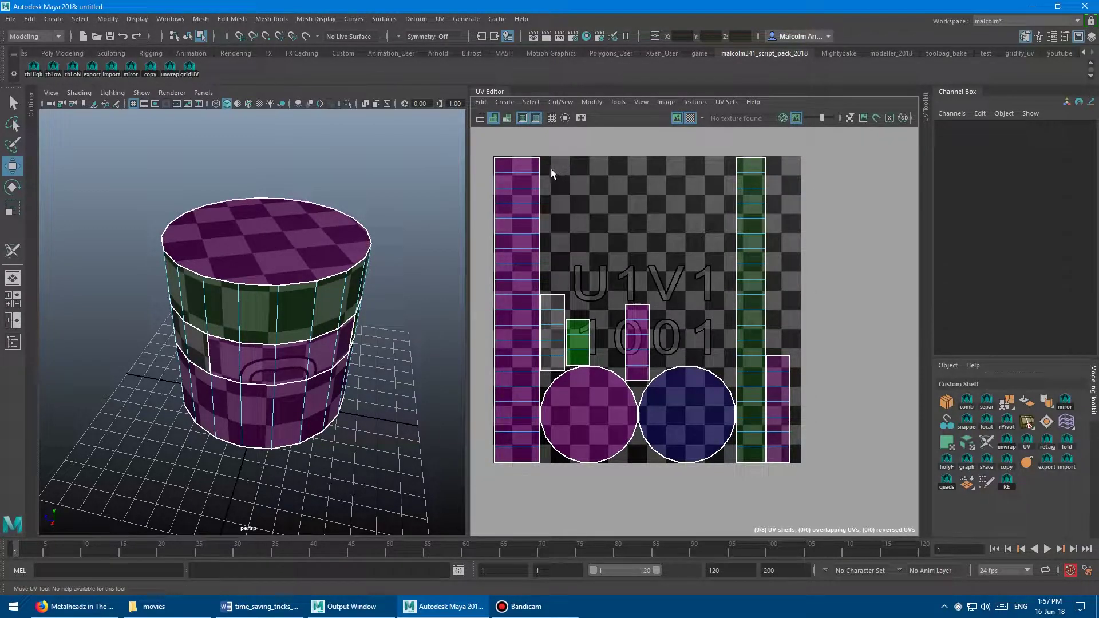
pyautogui.moveTo(545, 230); pyautogui.dragTo(532, 282)
pyautogui.keyDown('ctrl'); pyautogui.moveTo(517, 163); pyautogui.dragTo(491, 295); pyautogui.keyUp('ctrl')
pyautogui.click(536, 273)
pyautogui.keyDown('alt'); pyautogui.moveTo(581, 249); pyautogui.dragTo(601, 240, button='middle'); pyautogui.keyUp('alt')
pyautogui.keyDown('alt'); pyautogui.moveTo(602, 240); pyautogui.dragTo(624, 242, button='right'); pyautogui.keyUp('alt')
pyautogui.keyDown('alt'); pyautogui.moveTo(751, 250); pyautogui.dragTo(797, 257, button='middle'); pyautogui.keyUp('alt')
pyautogui.moveTo(624, 250)
pyautogui.keyDown('alt'); pyautogui.mouseDown(button='right')
pyautogui.moveTo(650, 250)
pyautogui.moveTo(621, 264)
pyautogui.mouseUp(button='right'); pyautogui.keyUp('alt')
pyautogui.scroll(1, 618, 260)
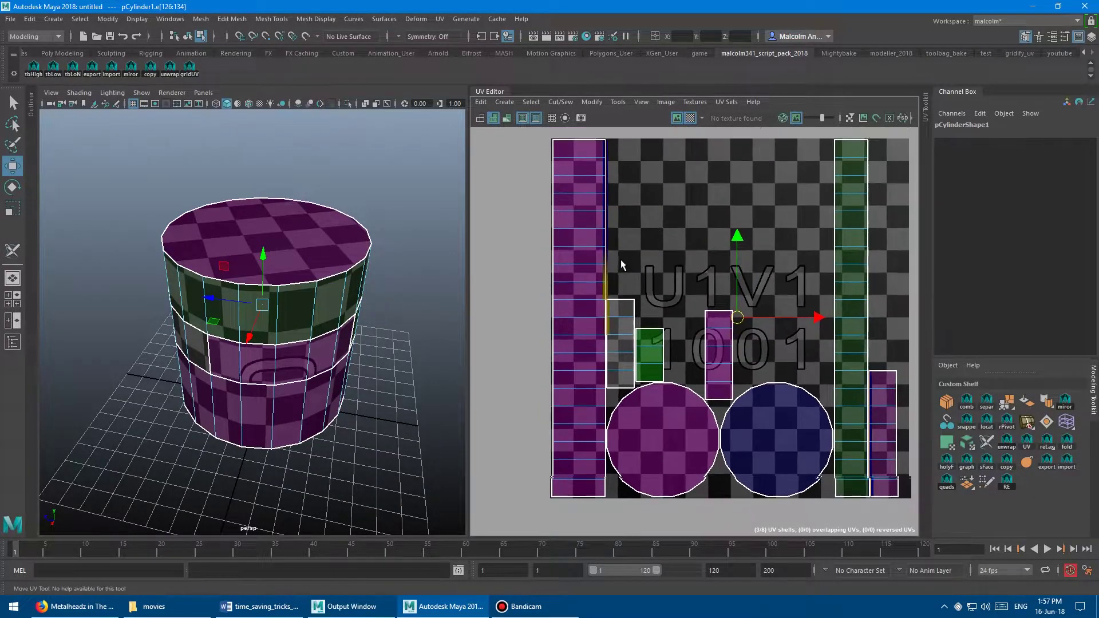
# Select the vertical border edges of the small green shell and examine where they connect on the tall green shell.
pyautogui.keyDown('alt'); pyautogui.moveTo(665, 290); pyautogui.dragTo(650, 245, button='middle'); pyautogui.keyUp('alt')
pyautogui.keyDown('alt'); pyautogui.moveTo(650, 245); pyautogui.dragTo(664, 246, button='right'); pyautogui.keyUp('alt')
pyautogui.doubleClick(644, 326)
pyautogui.keyDown('ctrl'); pyautogui.moveTo(633, 277); pyautogui.dragTo(601, 329); pyautogui.keyUp('ctrl')
pyautogui.keyDown('alt'); pyautogui.moveTo(599, 301); pyautogui.dragTo(572, 270, button='middle'); pyautogui.keyUp('alt')
pyautogui.keyDown('alt'); pyautogui.moveTo(571, 269); pyautogui.dragTo(672, 283, button='right'); pyautogui.keyUp('alt')
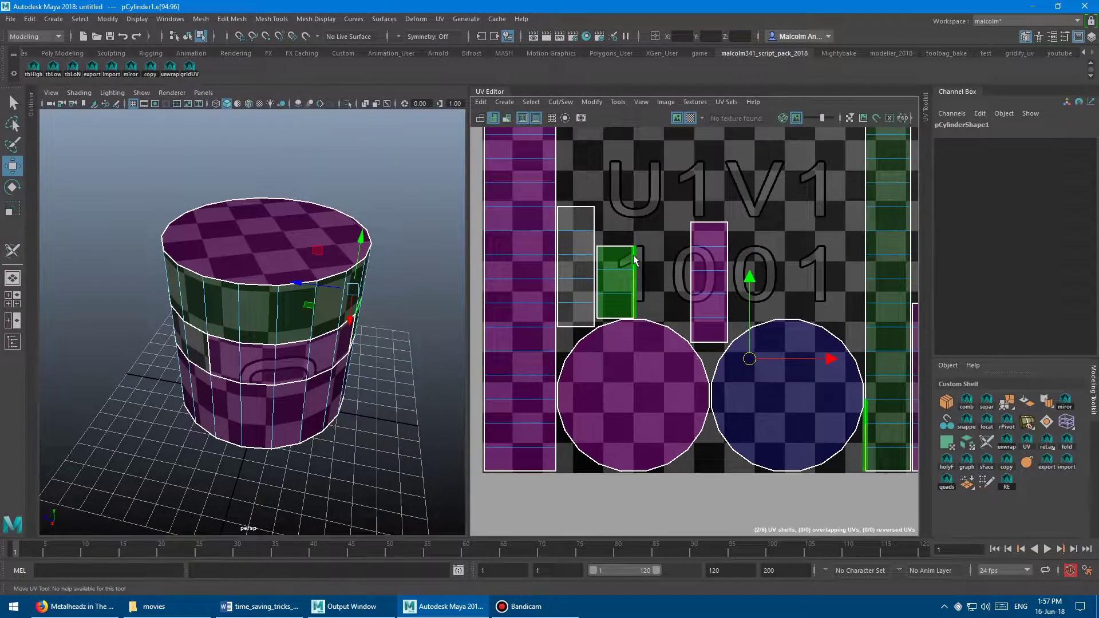
pyautogui.keyDown('alt'); pyautogui.moveTo(656, 263); pyautogui.dragTo(573, 206, button='middle'); pyautogui.keyUp('alt')
pyautogui.keyDown('alt'); pyautogui.moveTo(585, 258); pyautogui.dragTo(572, 272, button='middle'); pyautogui.keyUp('alt')
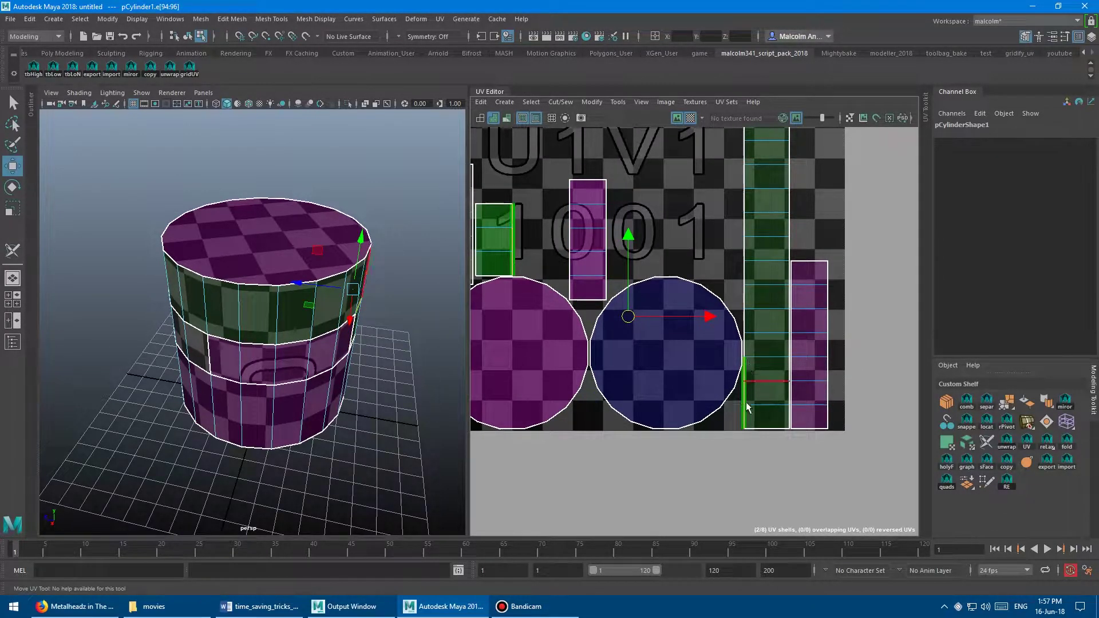
# Select the whole border of the tall green shell and examine the color-matched edges on the other shells.
pyautogui.keyDown('alt'); pyautogui.moveTo(735, 378); pyautogui.dragTo(697, 326, button='right'); pyautogui.keyUp('alt')
pyautogui.keyDown('alt'); pyautogui.moveTo(836, 249); pyautogui.dragTo(808, 348, button='middle'); pyautogui.keyUp('alt')
pyautogui.keyDown('alt'); pyautogui.moveTo(808, 349); pyautogui.dragTo(716, 181, button='right'); pyautogui.keyUp('alt')
pyautogui.doubleClick(752, 456)
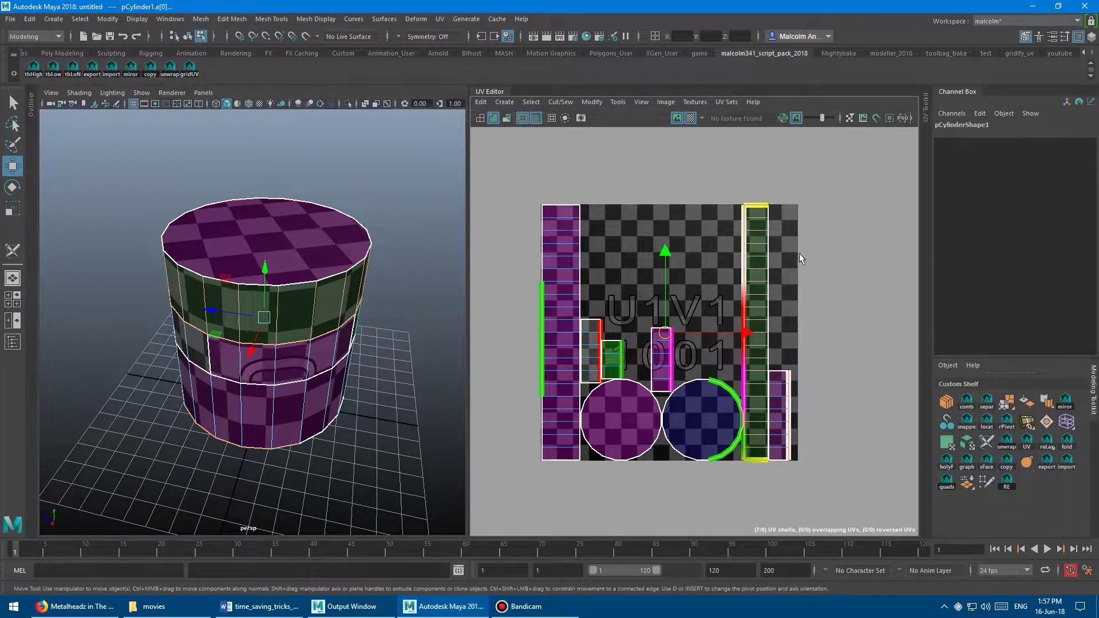
pyautogui.scroll(3, 702, 327)
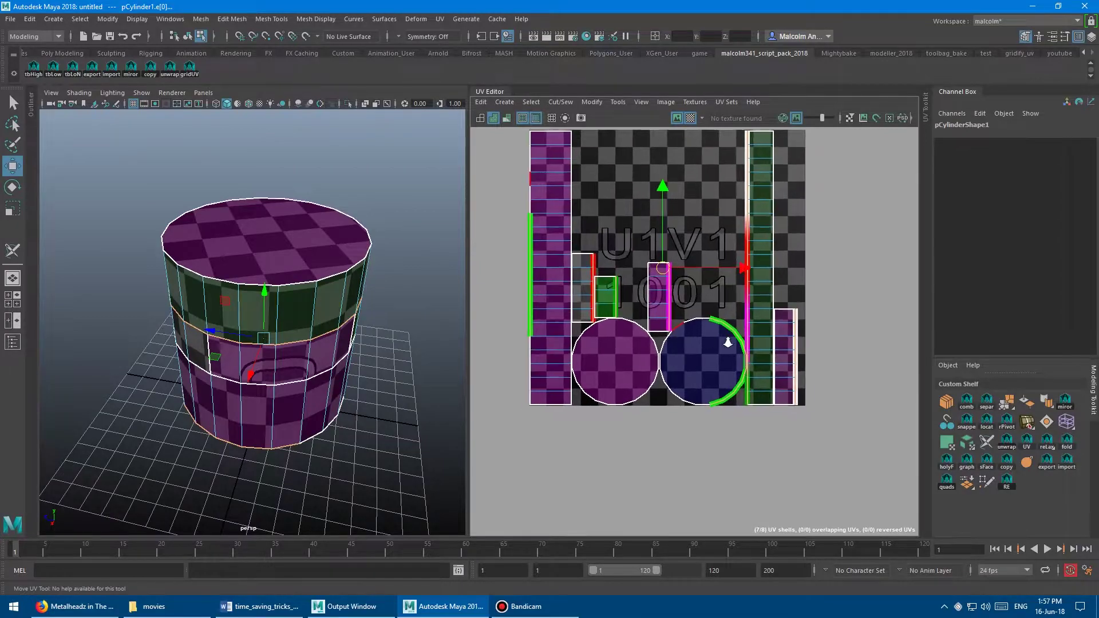
pyautogui.scroll(1, 702, 322)
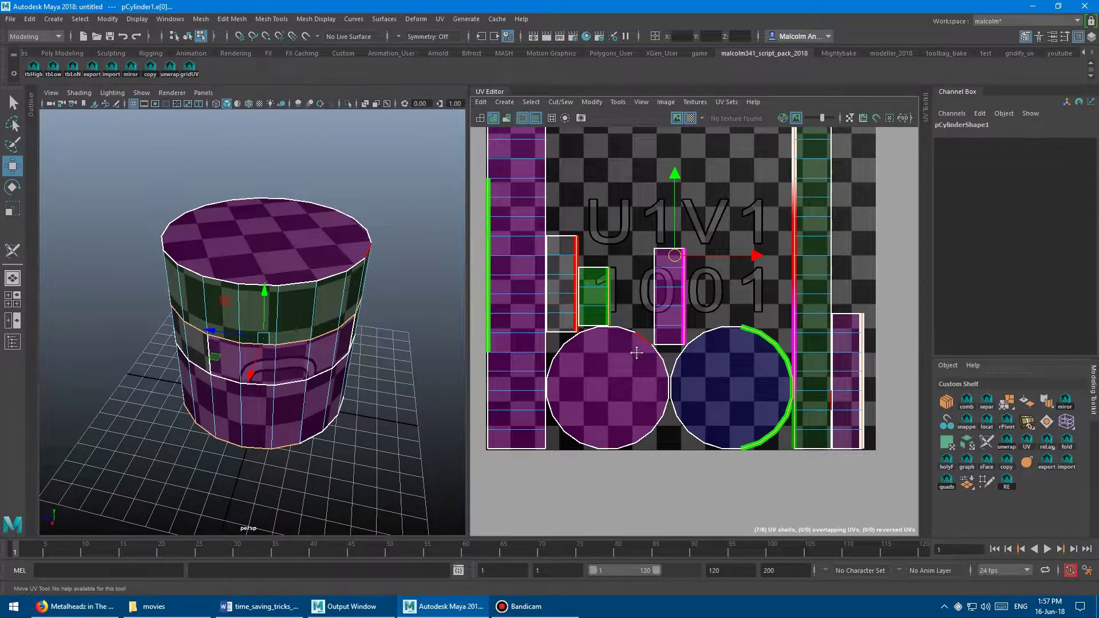
pyautogui.scroll(4, 742, 289)
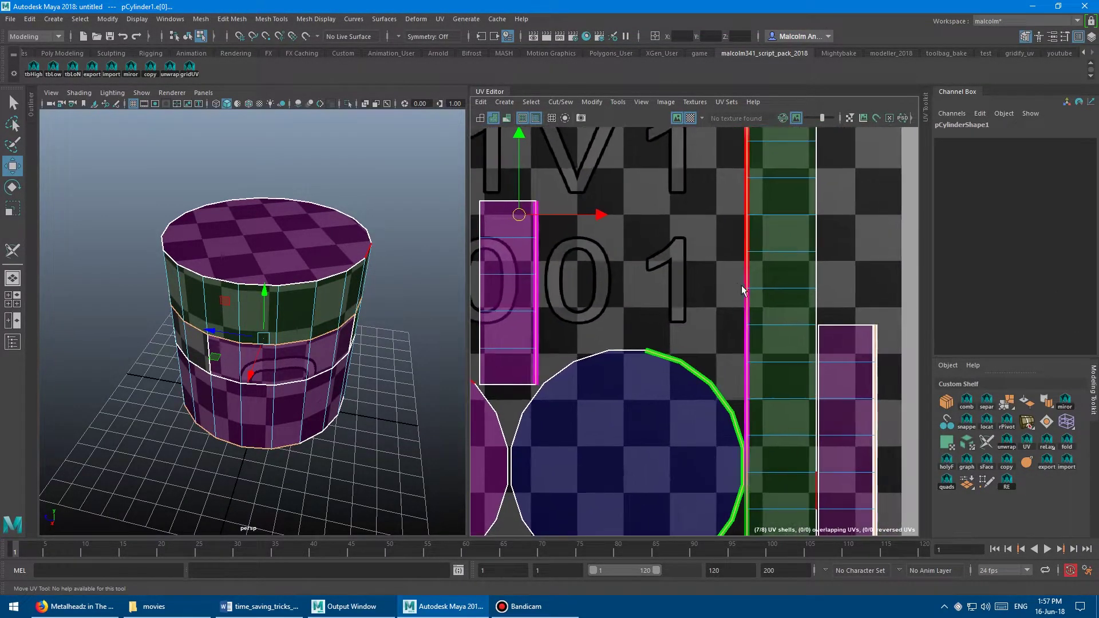
pyautogui.scroll(-1, 632, 286)
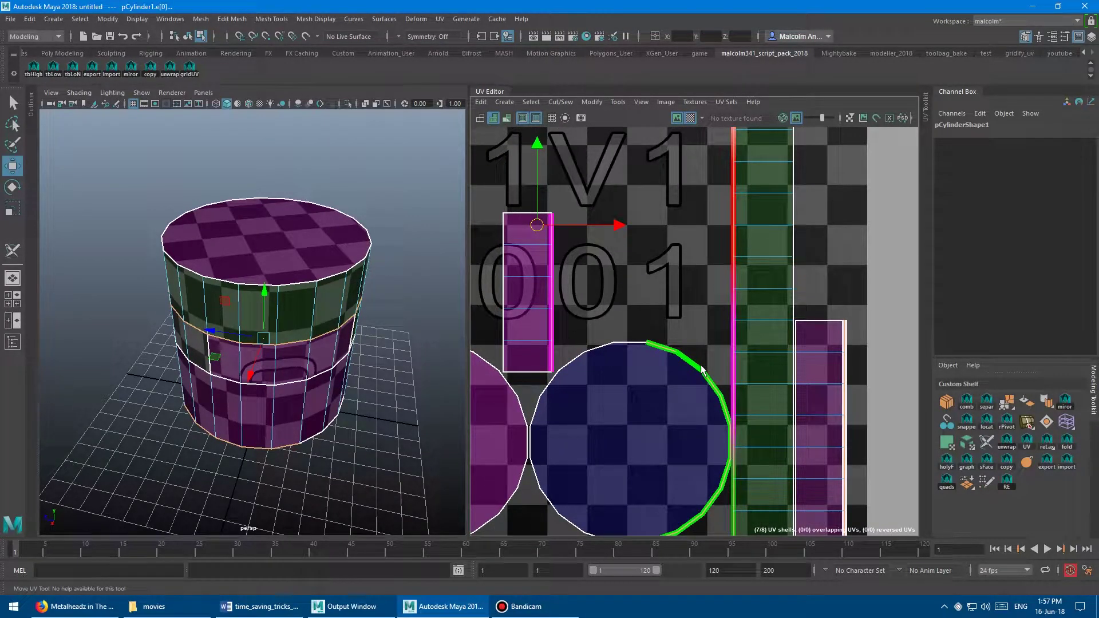
pyautogui.scroll(-4, 674, 359)
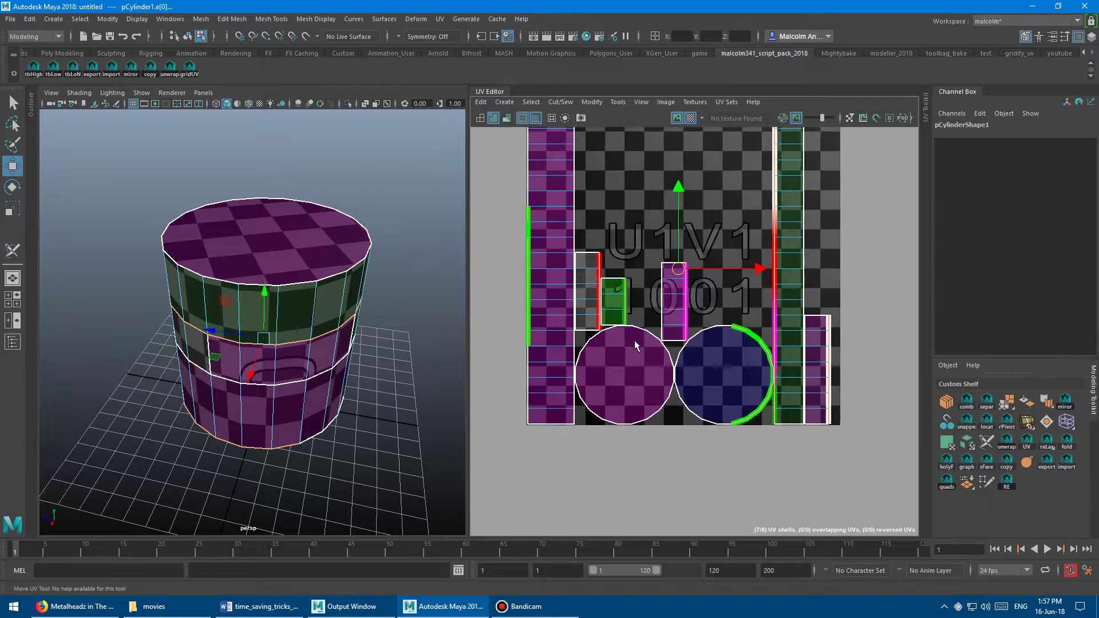
# Select the purple cap shell's border loop and examine its matching edge on the tall green shell.
pyautogui.doubleClick(649, 336)
pyautogui.scroll(-3, 631, 362)
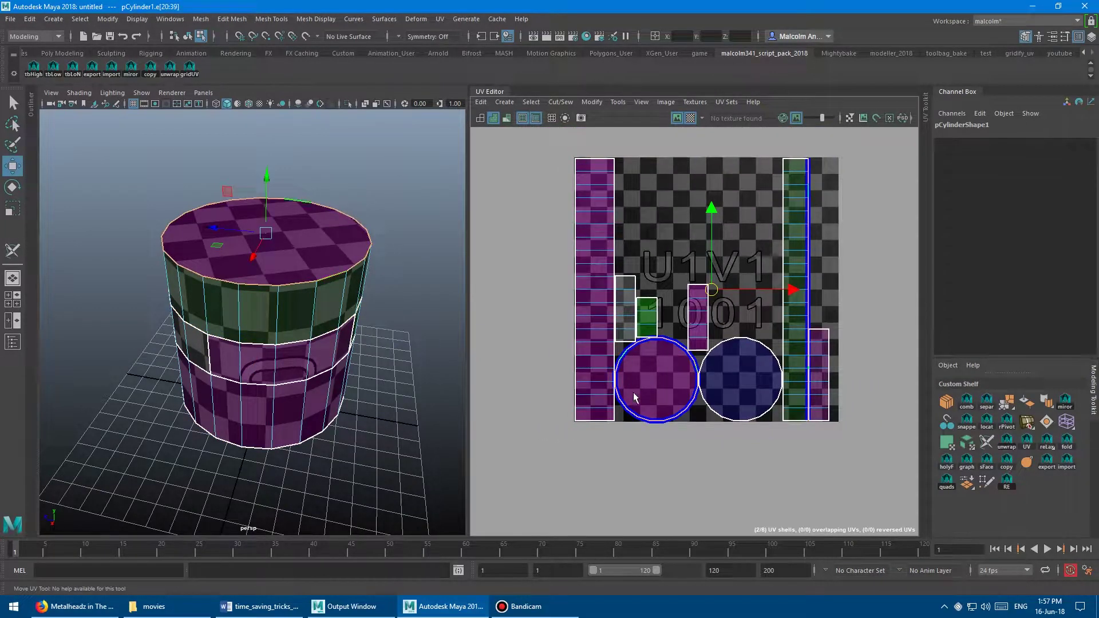
pyautogui.scroll(-1, 614, 375)
pyautogui.keyDown('alt'); pyautogui.moveTo(632, 362); pyautogui.dragTo(583, 361, button='middle'); pyautogui.keyUp('alt')
pyautogui.scroll(1, 615, 365)
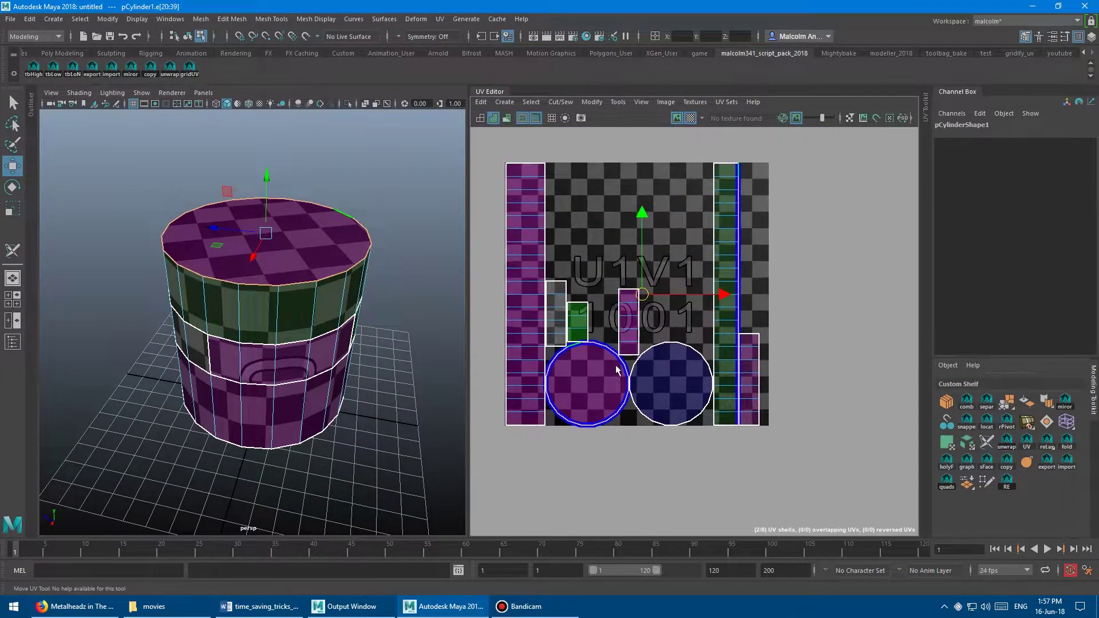
# Turn off the texture border display, select the purple cap shell's border loop, and examine its color-matched edge on the tall green shell.
pyautogui.click(596, 269)
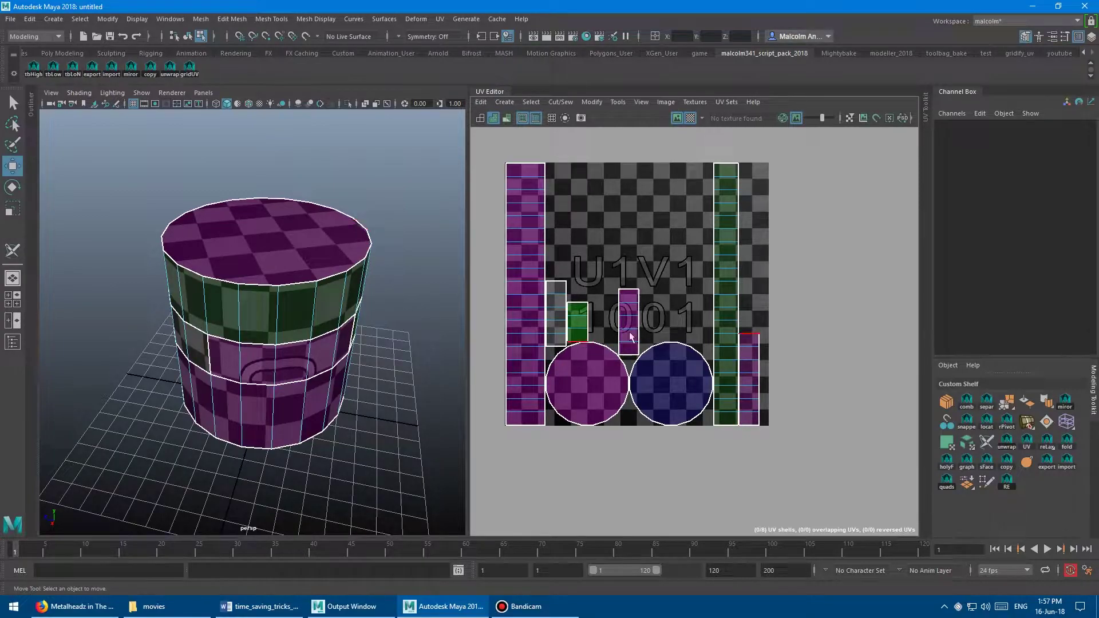
pyautogui.click(523, 118)
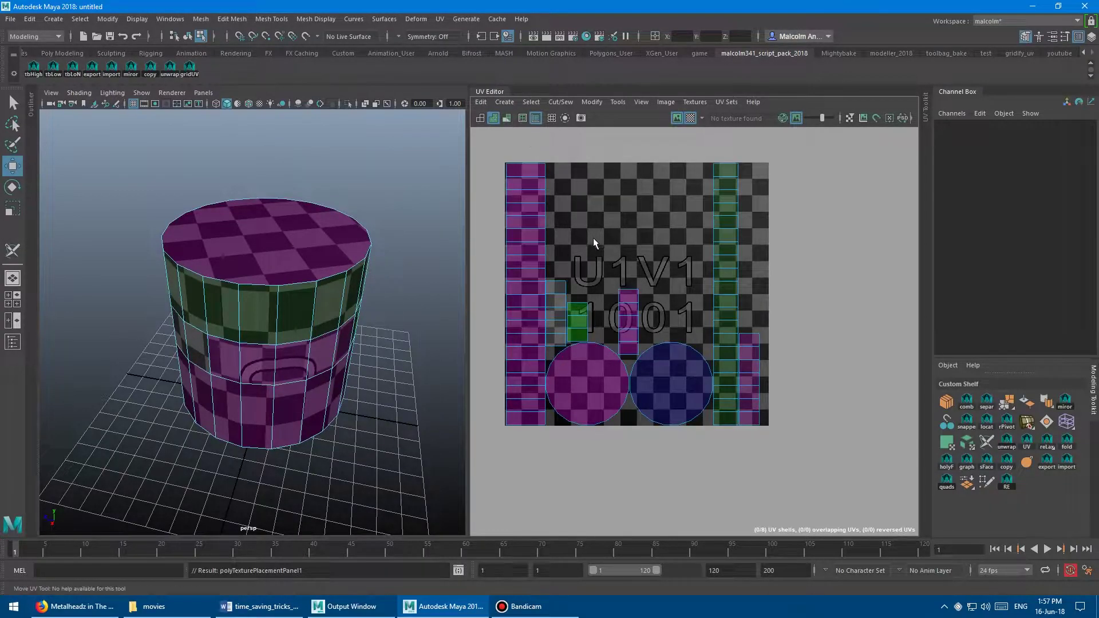
pyautogui.keyDown('alt'); pyautogui.moveTo(596, 272); pyautogui.dragTo(614, 259, button='middle'); pyautogui.keyUp('alt')
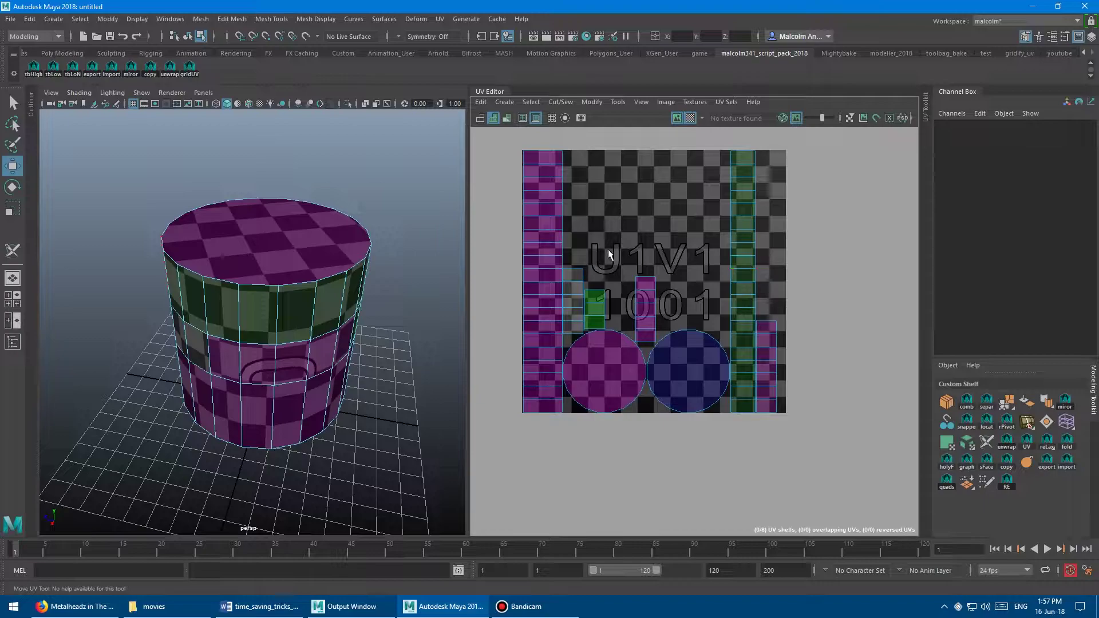
pyautogui.doubleClick(626, 337)
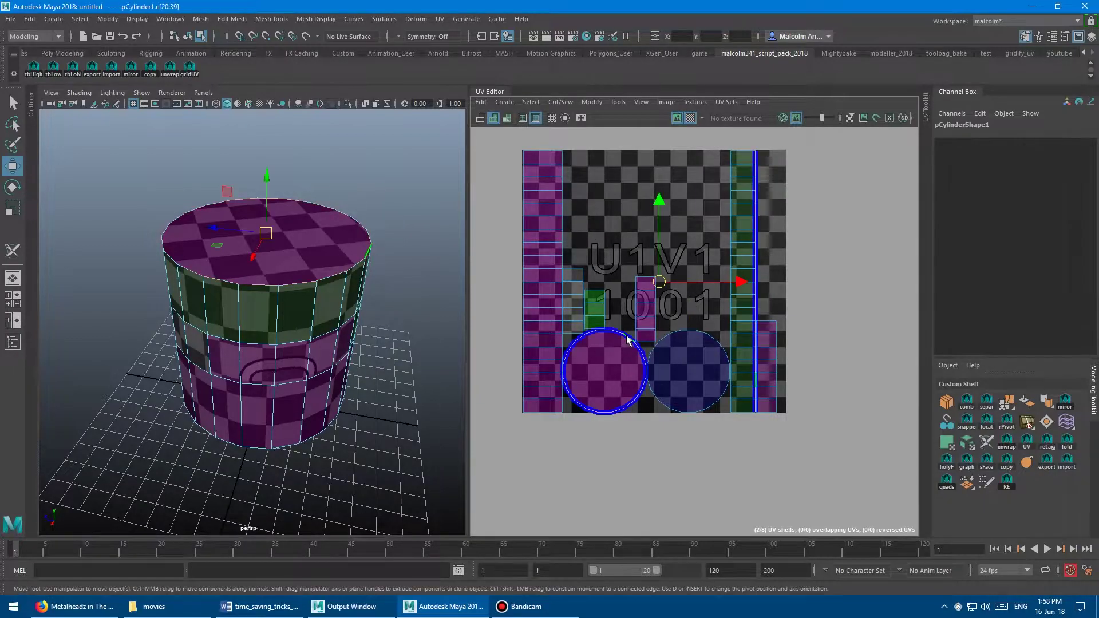
pyautogui.keyDown('alt'); pyautogui.moveTo(367, 329); pyautogui.dragTo(319, 258); pyautogui.keyUp('alt')
pyautogui.keyDown('alt'); pyautogui.moveTo(375, 289); pyautogui.dragTo(377, 321); pyautogui.keyUp('alt')
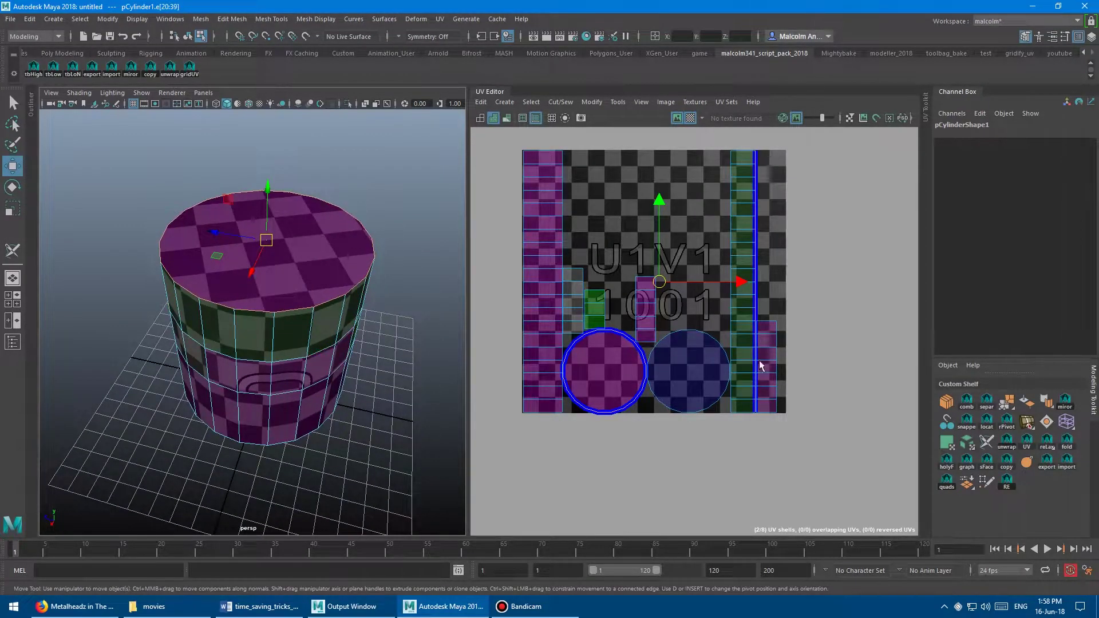
# Add the dark blue cap shell's border loop to the selection and examine its color-matched edge among the UV shells and on the model.
pyautogui.keyDown('shift'); pyautogui.doubleClick(688, 330); pyautogui.keyUp('shift')
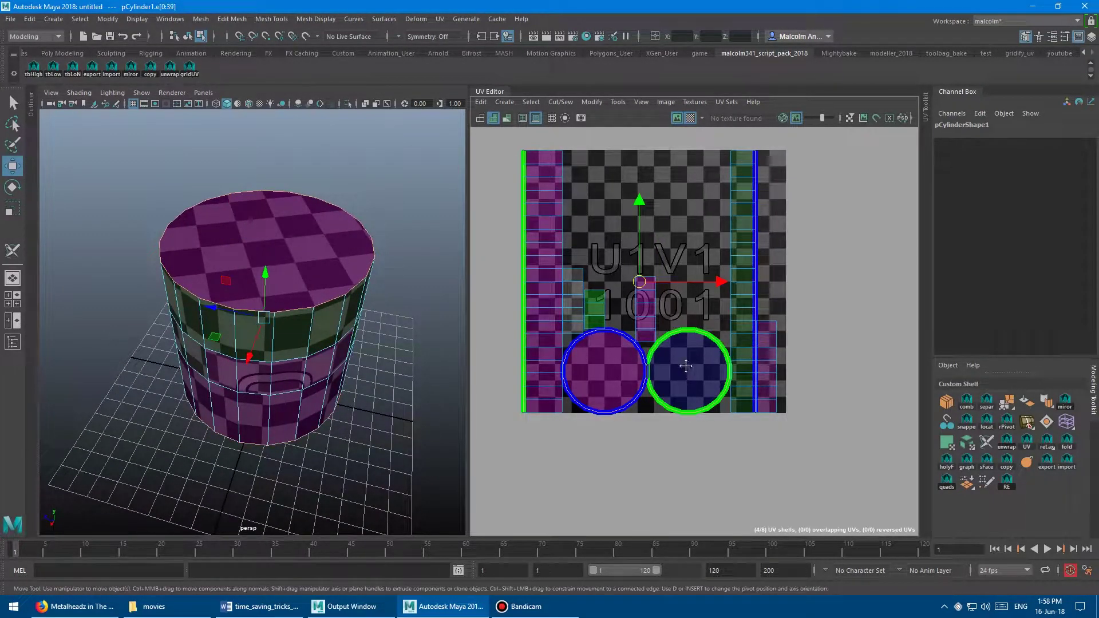
pyautogui.keyDown('alt'); pyautogui.moveTo(449, 361); pyautogui.dragTo(296, 284); pyautogui.keyUp('alt')
pyautogui.keyDown('alt'); pyautogui.moveTo(607, 331); pyautogui.dragTo(577, 283, button='middle'); pyautogui.keyUp('alt')
pyautogui.keyDown('alt'); pyautogui.moveTo(364, 253); pyautogui.dragTo(356, 320); pyautogui.keyUp('alt')
pyautogui.keyDown('alt'); pyautogui.moveTo(356, 319); pyautogui.dragTo(398, 290, button='right'); pyautogui.keyUp('alt')
pyautogui.keyDown('alt'); pyautogui.moveTo(398, 290); pyautogui.dragTo(385, 323); pyautogui.keyUp('alt')
pyautogui.keyDown('alt'); pyautogui.moveTo(384, 323); pyautogui.dragTo(367, 286, button='right'); pyautogui.keyUp('alt')
pyautogui.keyDown('alt'); pyautogui.moveTo(368, 287); pyautogui.dragTo(337, 287, button='middle'); pyautogui.keyUp('alt')
pyautogui.keyDown('alt'); pyautogui.moveTo(338, 287); pyautogui.dragTo(385, 283, button='right'); pyautogui.keyUp('alt')
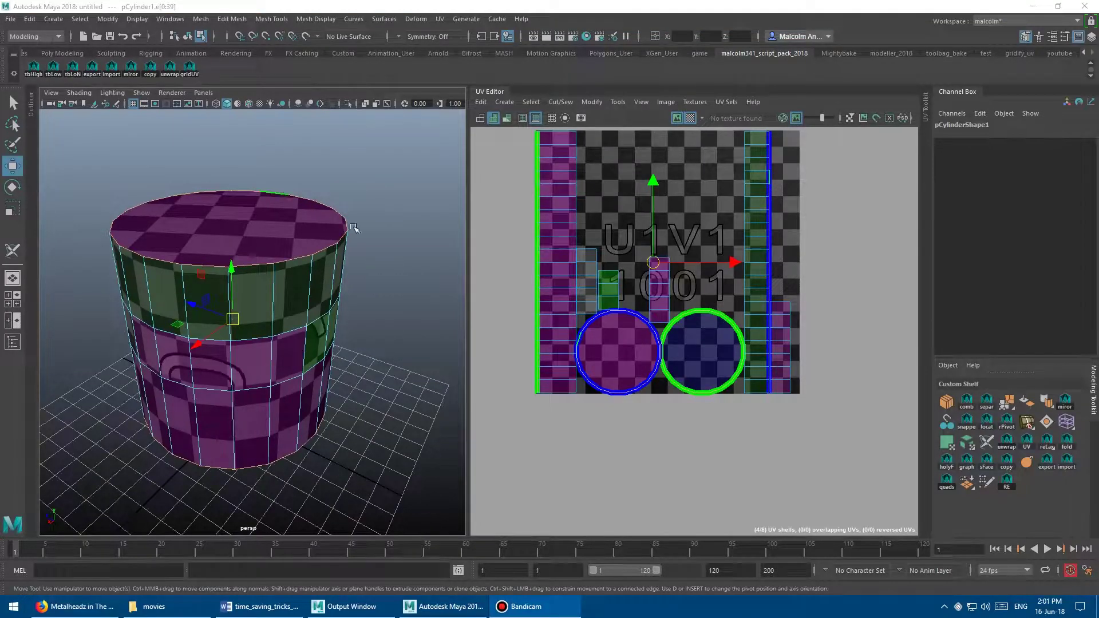
pyautogui.keyDown('alt'); pyautogui.moveTo(588, 266); pyautogui.dragTo(581, 297, button='middle'); pyautogui.keyUp('alt')
pyautogui.moveTo(580, 297)
pyautogui.keyDown('alt'); pyautogui.mouseDown(button='right')
pyautogui.moveTo(593, 293)
pyautogui.moveTo(587, 283)
pyautogui.mouseUp(button='right'); pyautogui.keyUp('alt')
pyautogui.moveTo(586, 283)
pyautogui.keyDown('alt'); pyautogui.mouseDown(button='middle')
pyautogui.moveTo(603, 298)
pyautogui.moveTo(588, 284)
pyautogui.mouseUp(button='middle'); pyautogui.keyUp('alt')
pyautogui.keyDown('alt'); pyautogui.moveTo(588, 284); pyautogui.dragTo(591, 279, button='right'); pyautogui.keyUp('alt')
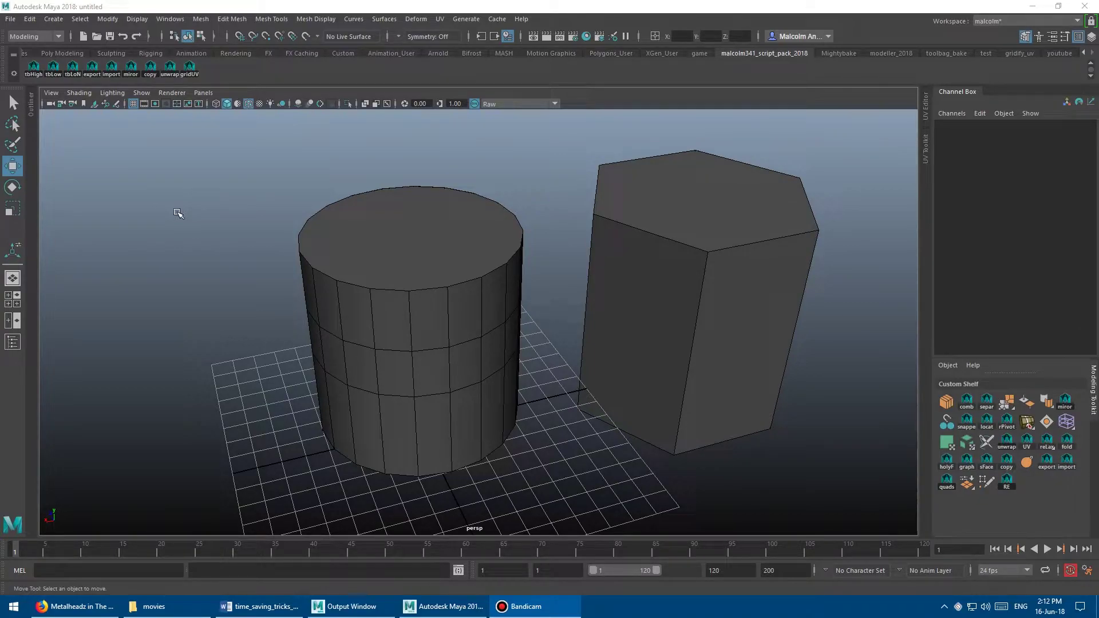
# Select the subdivided cylinder and switch it to edge selection.
pyautogui.click(348, 214)
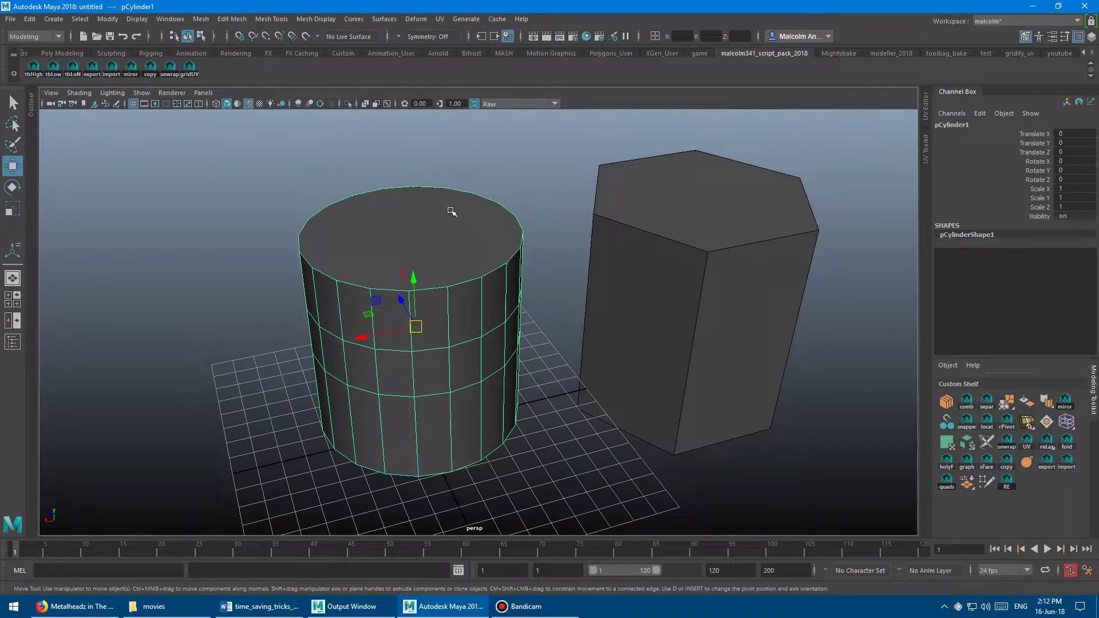
pyautogui.keyDown('alt'); pyautogui.moveTo(478, 216); pyautogui.dragTo(418, 224, button='middle'); pyautogui.keyUp('alt')
pyautogui.keyDown('alt'); pyautogui.moveTo(419, 224); pyautogui.dragTo(459, 223, button='right'); pyautogui.keyUp('alt')
pyautogui.keyDown('alt'); pyautogui.moveTo(445, 225); pyautogui.dragTo(458, 221); pyautogui.keyUp('alt')
pyautogui.keyDown('alt'); pyautogui.moveTo(458, 220); pyautogui.dragTo(435, 222, button='right'); pyautogui.keyUp('alt')
pyautogui.keyDown('alt'); pyautogui.moveTo(435, 222); pyautogui.dragTo(445, 217, button='middle'); pyautogui.keyUp('alt')
pyautogui.keyDown('alt'); pyautogui.moveTo(445, 217); pyautogui.dragTo(477, 218); pyautogui.keyUp('alt')
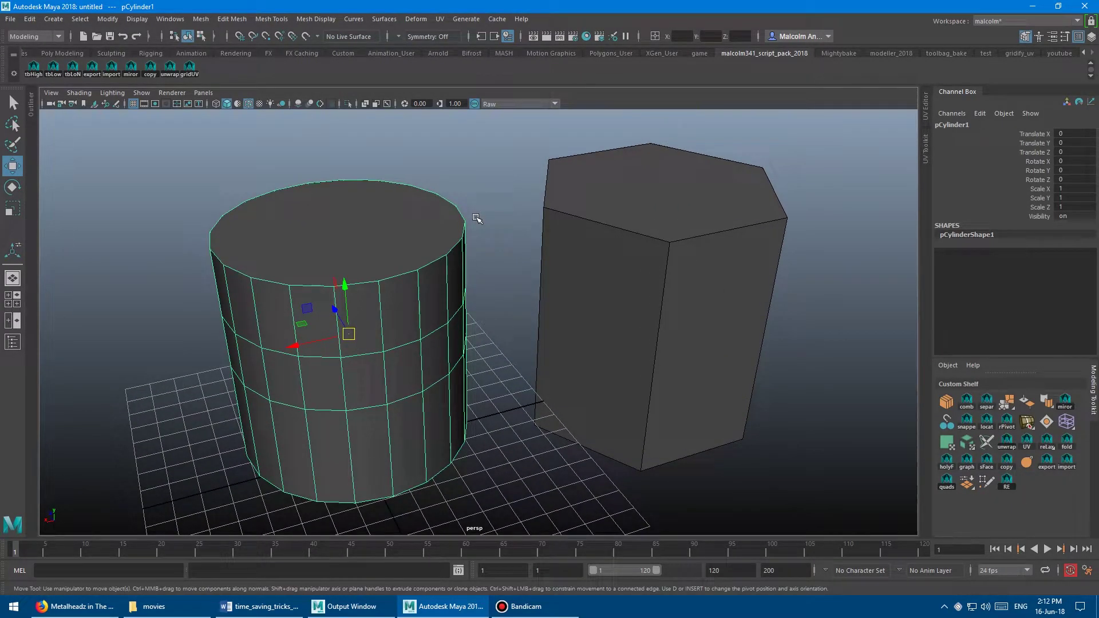
pyautogui.keyDown('alt'); pyautogui.moveTo(398, 262); pyautogui.dragTo(417, 239, button='middle'); pyautogui.keyUp('alt')
pyautogui.moveTo(429, 262); pyautogui.dragTo(432, 233, button='right')
pyautogui.click(444, 239)
# Select the cylinder's top rim as an edge loop and add further side edges to the selection, then clear it.
pyautogui.keyDown('alt'); pyautogui.moveTo(434, 267); pyautogui.dragTo(450, 253); pyautogui.keyUp('alt')
pyautogui.doubleClick(417, 291)
pyautogui.keyDown('alt'); pyautogui.moveTo(417, 294); pyautogui.dragTo(411, 231); pyautogui.keyUp('alt')
pyautogui.keyDown('shift'); pyautogui.doubleClick(415, 356); pyautogui.keyUp('shift')
pyautogui.keyDown('shift'); pyautogui.click(389, 330); pyautogui.keyUp('shift')
pyautogui.click(385, 266)
# Select individual edges along the front of the cylinder's top rim, keeping one rim edge selected.
pyautogui.click(426, 255)
pyautogui.click(421, 300)
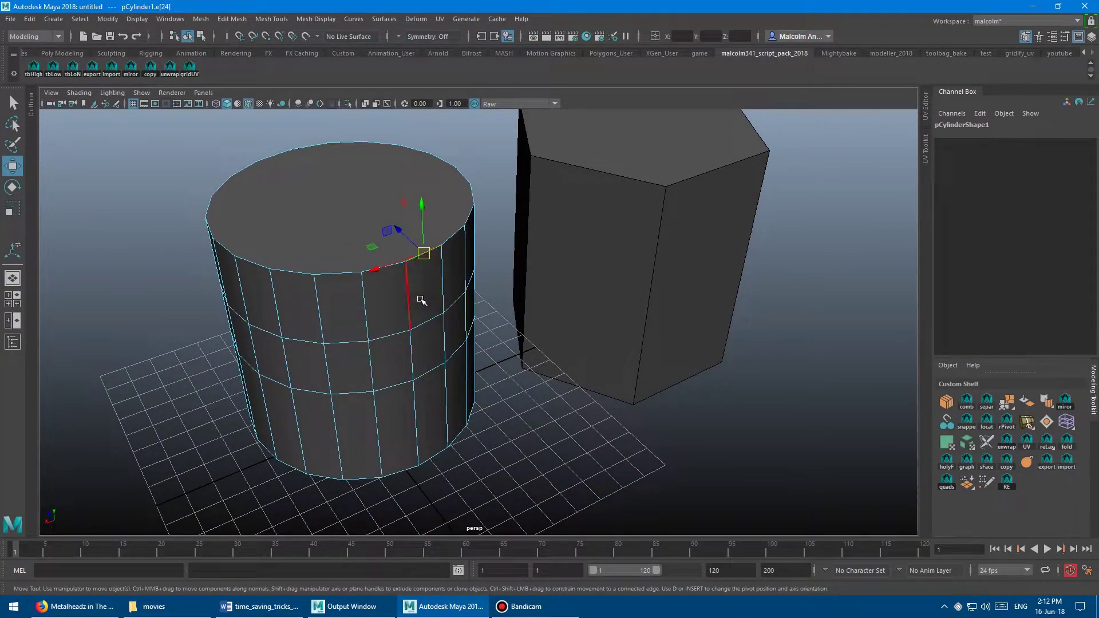
pyautogui.click(343, 275)
pyautogui.click(376, 270)
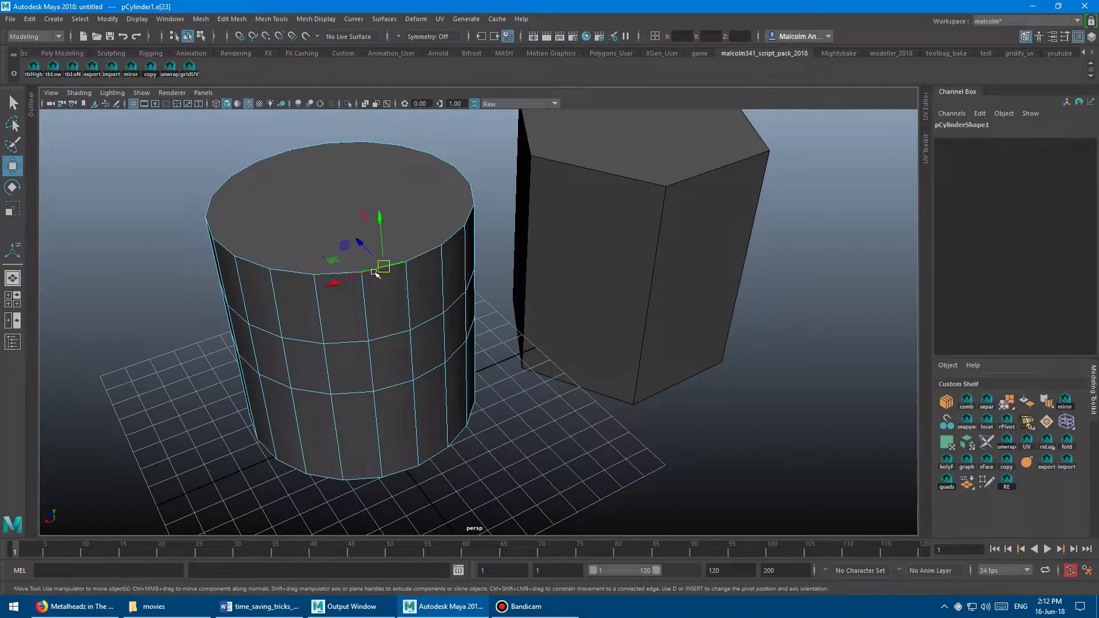
pyautogui.keyDown('alt'); pyautogui.moveTo(449, 248); pyautogui.dragTo(451, 262, button='middle'); pyautogui.keyUp('alt')
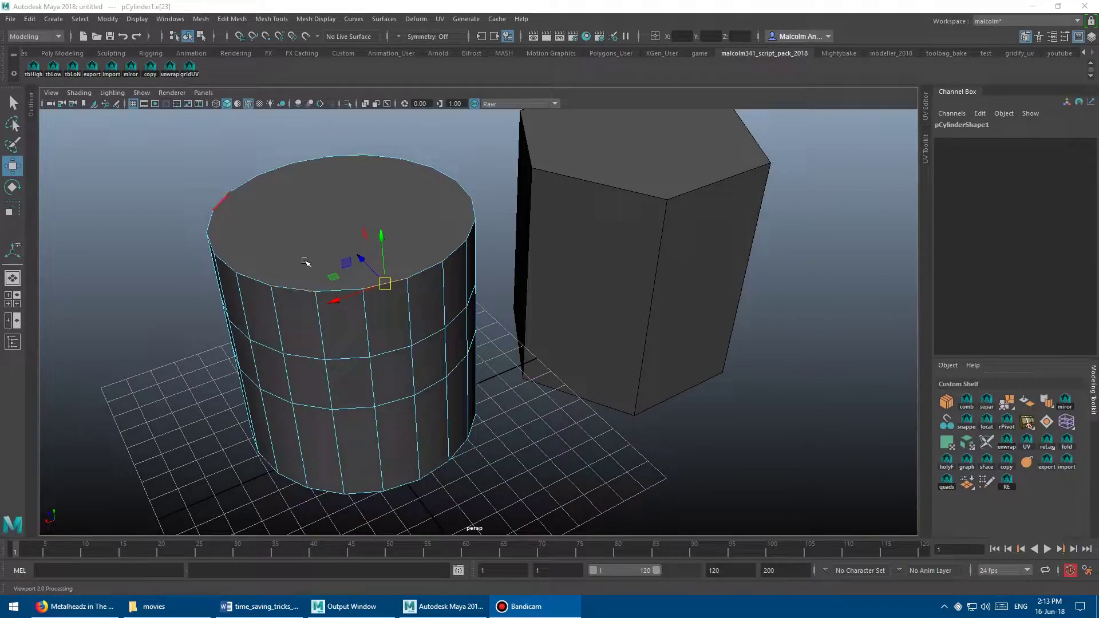
pyautogui.click(428, 268)
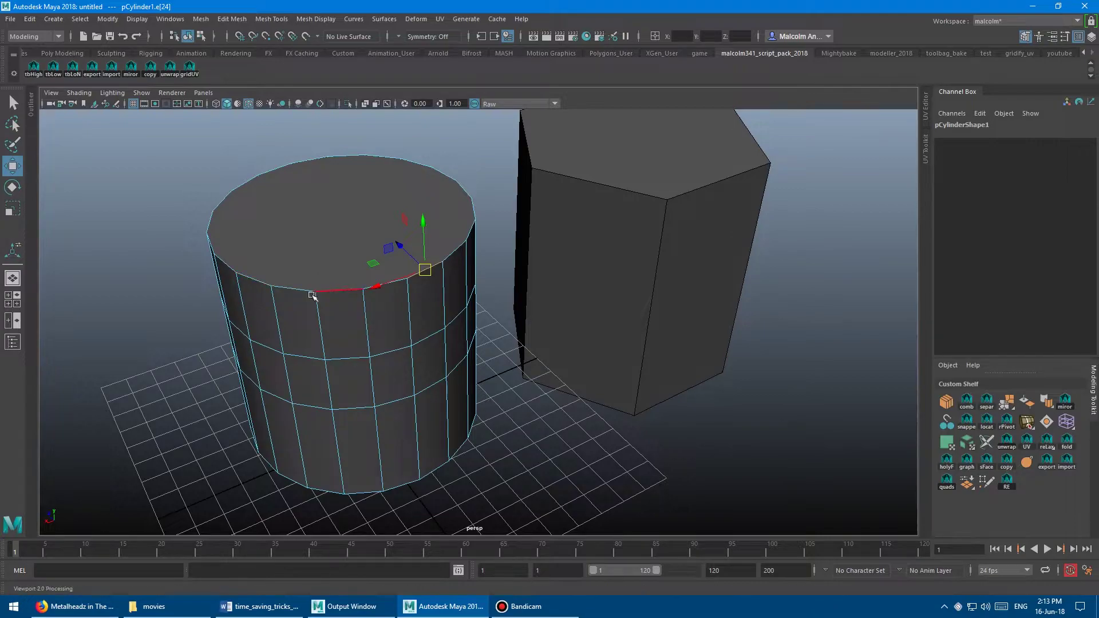
pyautogui.moveTo(325, 223)
pyautogui.keyDown('alt'); pyautogui.mouseDown(button='middle')
pyautogui.moveTo(338, 223)
pyautogui.moveTo(326, 225)
pyautogui.mouseUp(button='middle'); pyautogui.keyUp('alt')
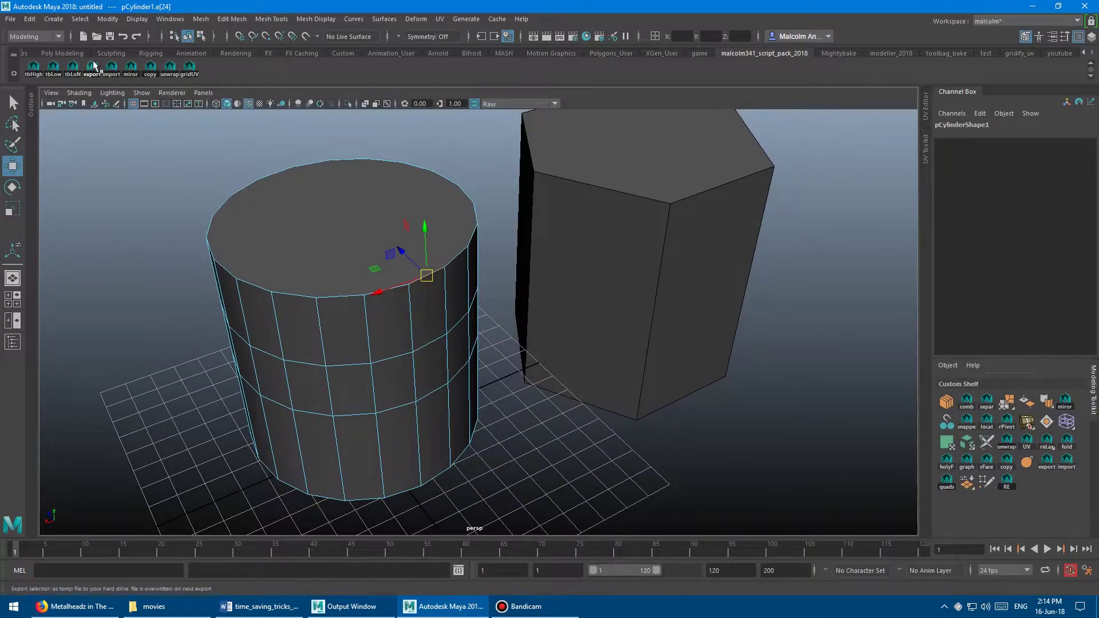
# Detach the list of selection commands as a floating window beside the cylinder.
pyautogui.click(80, 19)
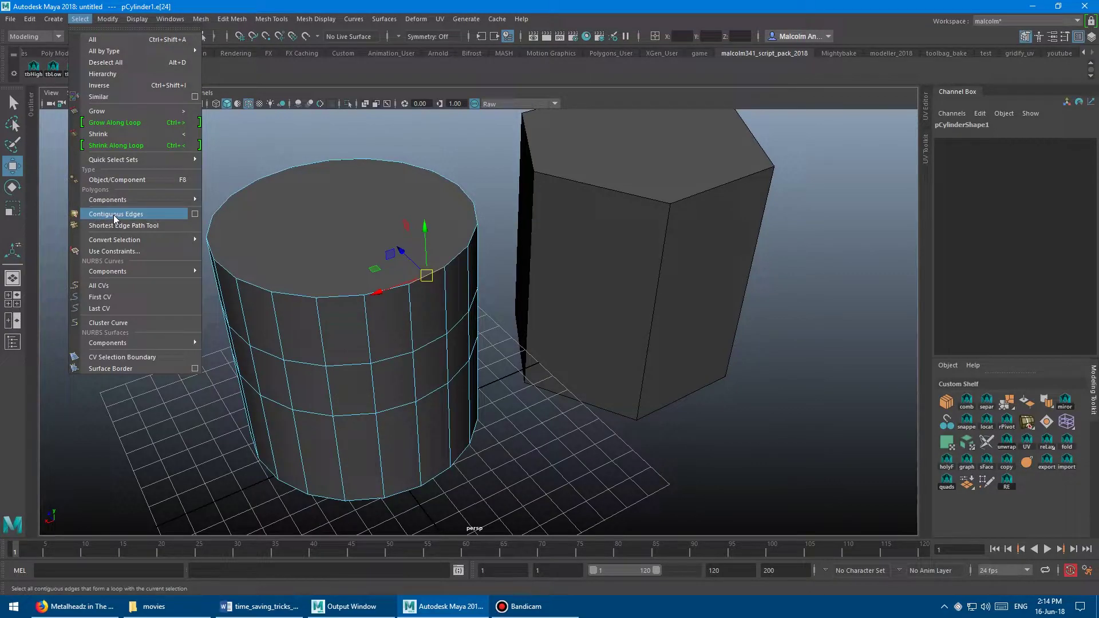
pyautogui.click(119, 28)
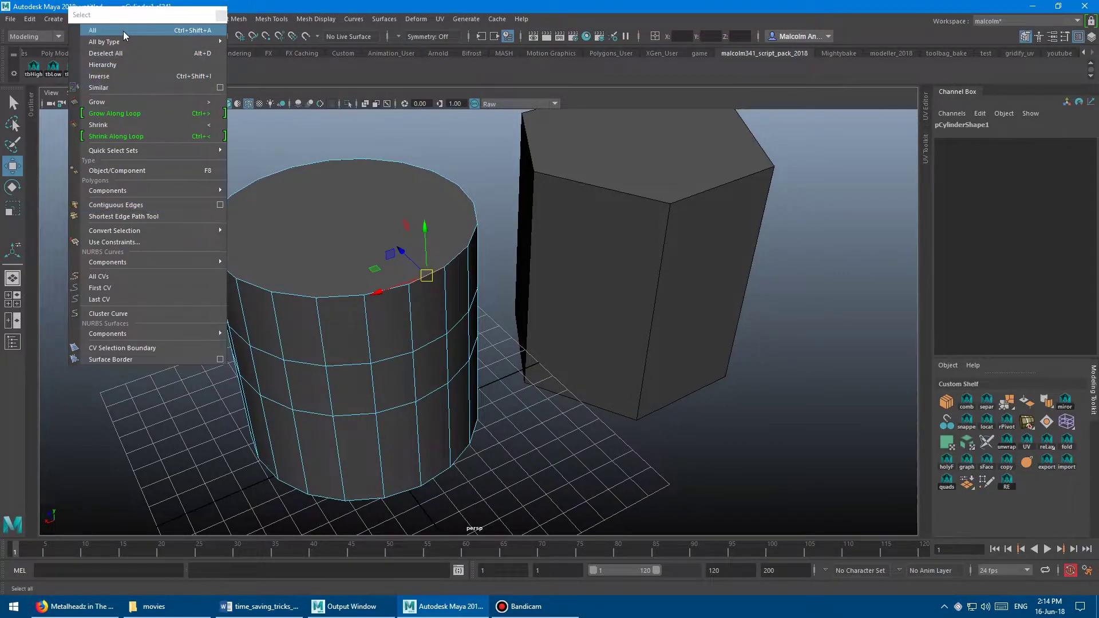
pyautogui.moveTo(126, 17); pyautogui.dragTo(113, 140)
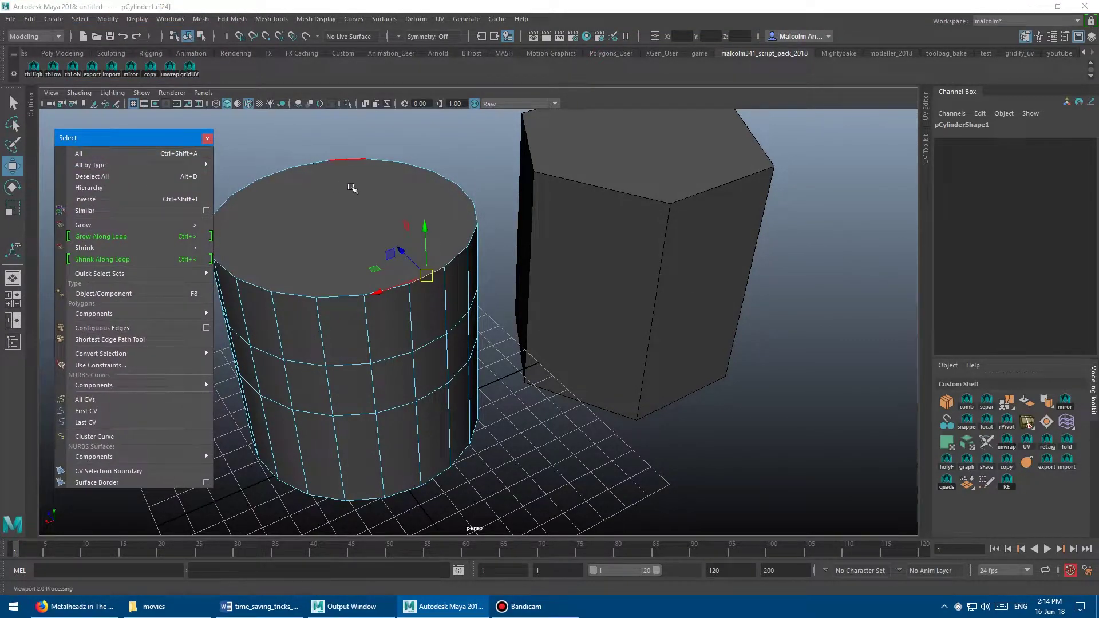
# Select one front edge of the cylinder's top rim and extend it around the whole rim with Contiguous Edges.
pyautogui.keyDown('alt'); pyautogui.moveTo(353, 187); pyautogui.dragTo(335, 186, button='right'); pyautogui.keyUp('alt')
pyautogui.keyDown('alt'); pyautogui.moveTo(336, 187); pyautogui.dragTo(366, 177, button='middle'); pyautogui.keyUp('alt')
pyautogui.keyDown('alt'); pyautogui.moveTo(366, 177); pyautogui.dragTo(369, 181); pyautogui.keyUp('alt')
pyautogui.click(359, 288)
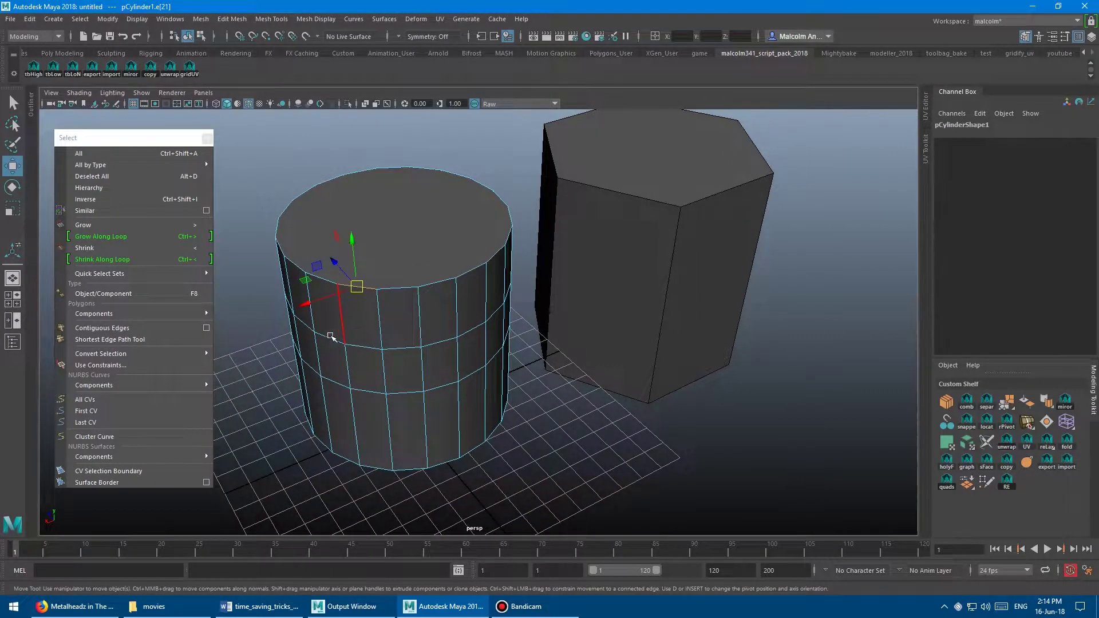
pyautogui.click(111, 327)
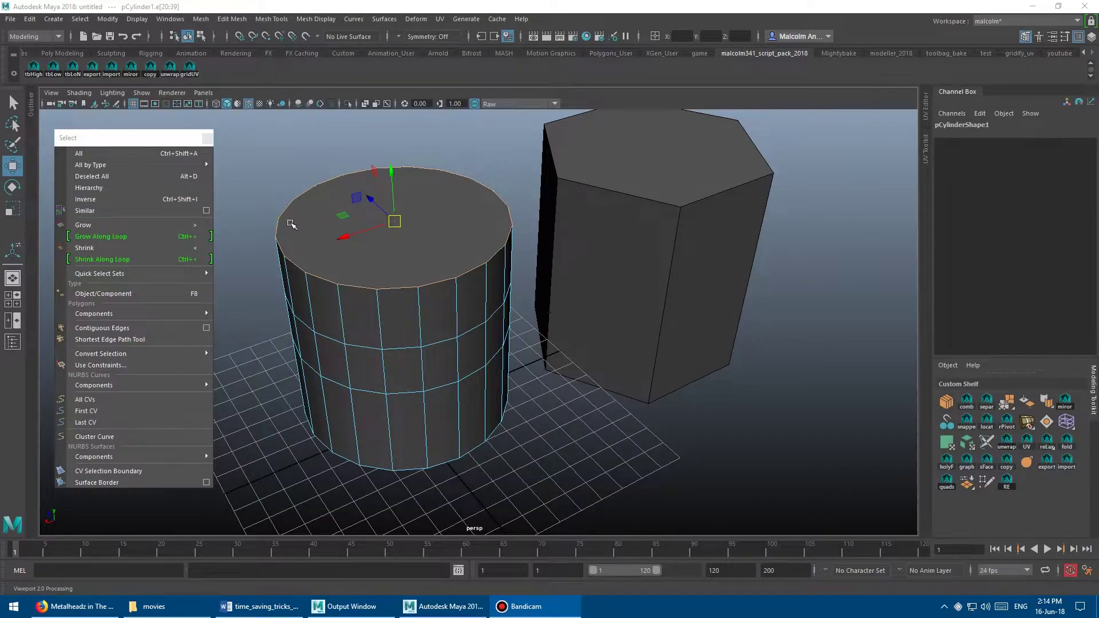
# Select a front edge of the hexagonal prism's top rim and try to extend it around the rim with Contiguous Edges.
pyautogui.click(611, 221)
pyautogui.keyDown('alt'); pyautogui.moveTo(511, 229); pyautogui.dragTo(509, 231); pyautogui.keyUp('alt')
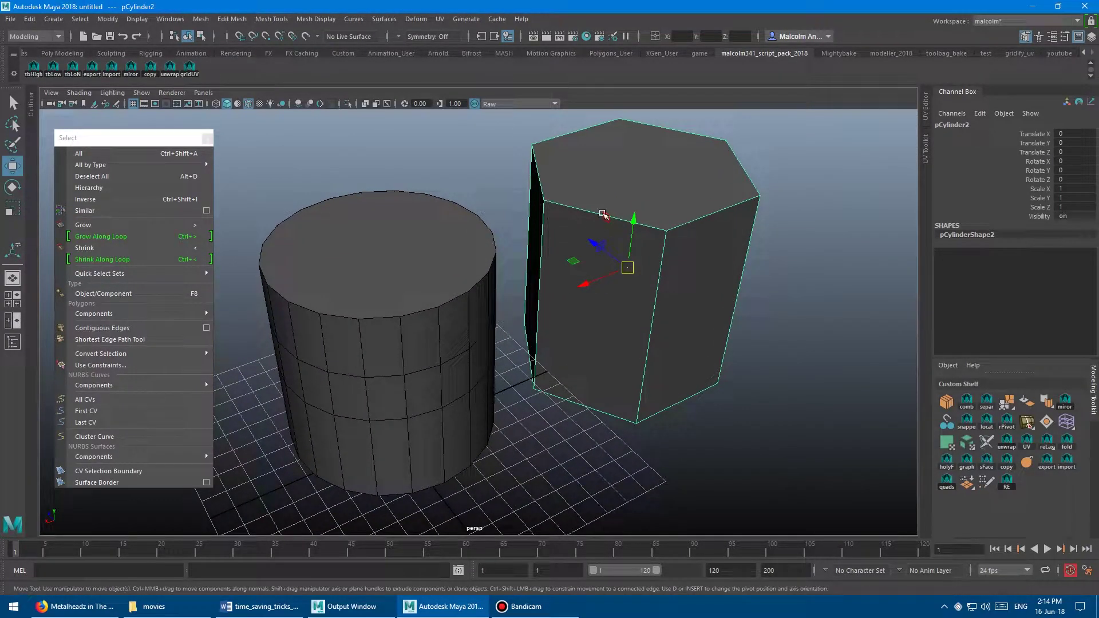
pyautogui.moveTo(560, 212); pyautogui.dragTo(562, 192, button='right')
pyautogui.click(579, 284)
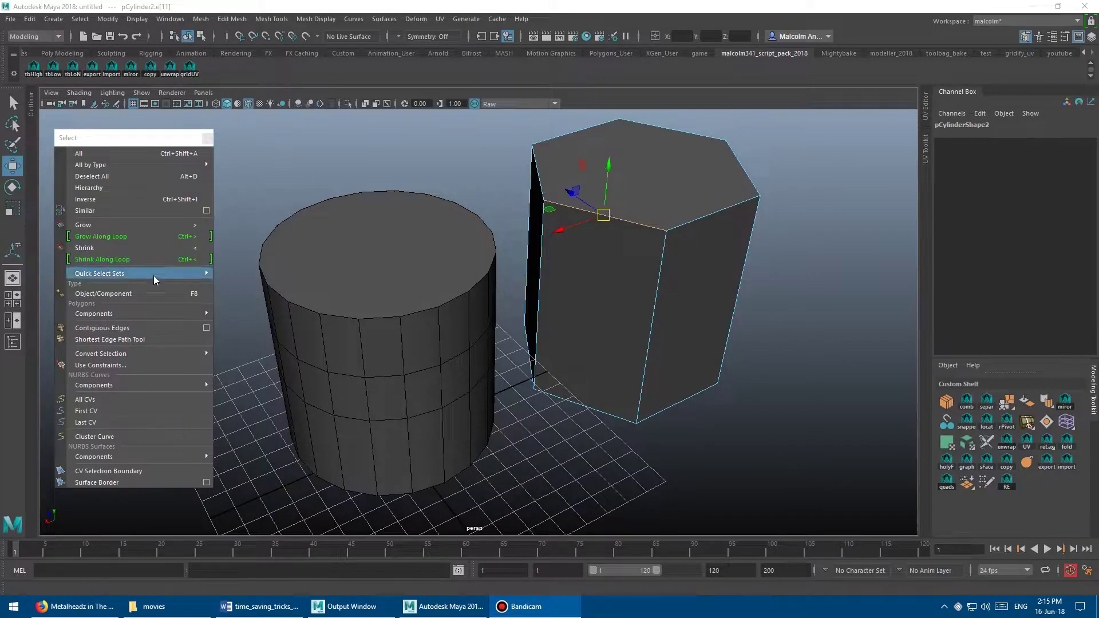
pyautogui.click(147, 327)
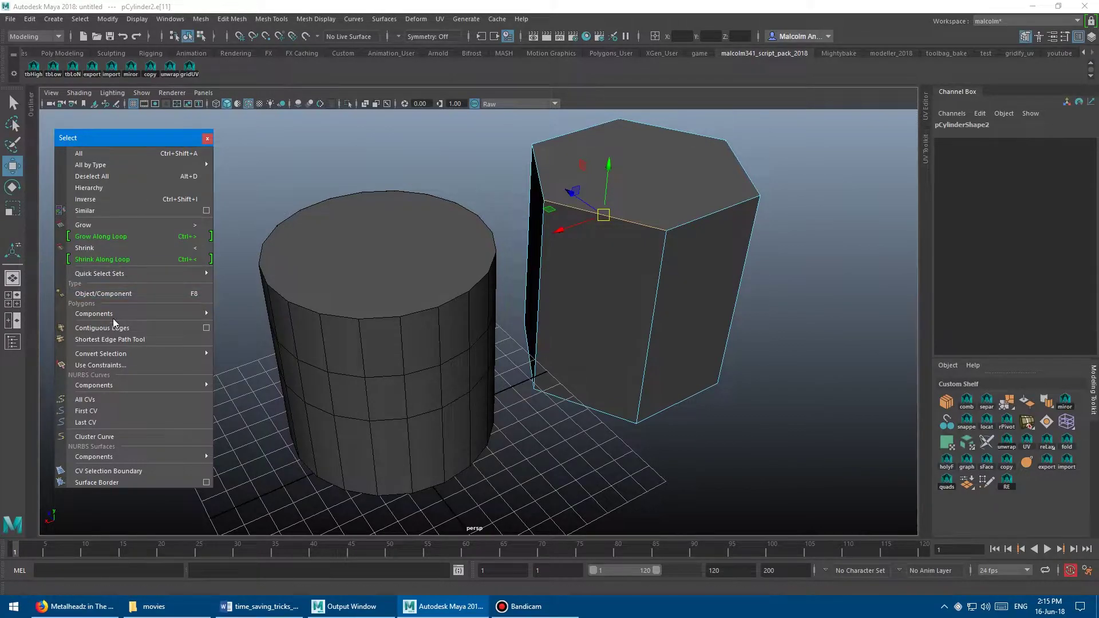
# Set the Contiguous Edges maximum 2D angle to about 53 and apply it to select the hexagonal prism's whole top rim.
pyautogui.click(206, 328)
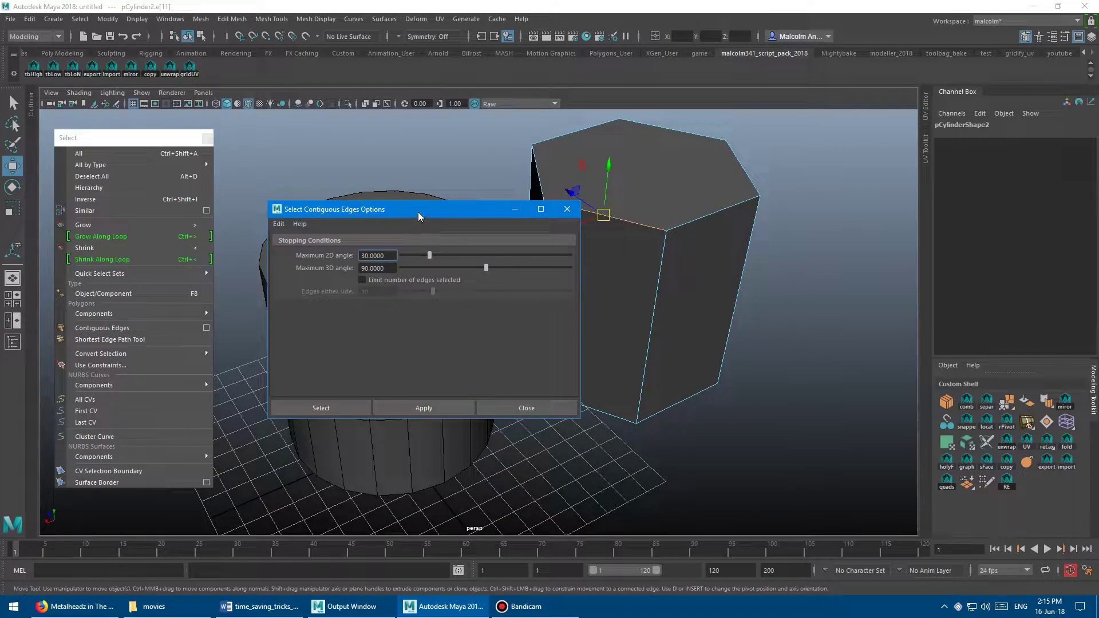
pyautogui.moveTo(418, 212); pyautogui.dragTo(514, 284)
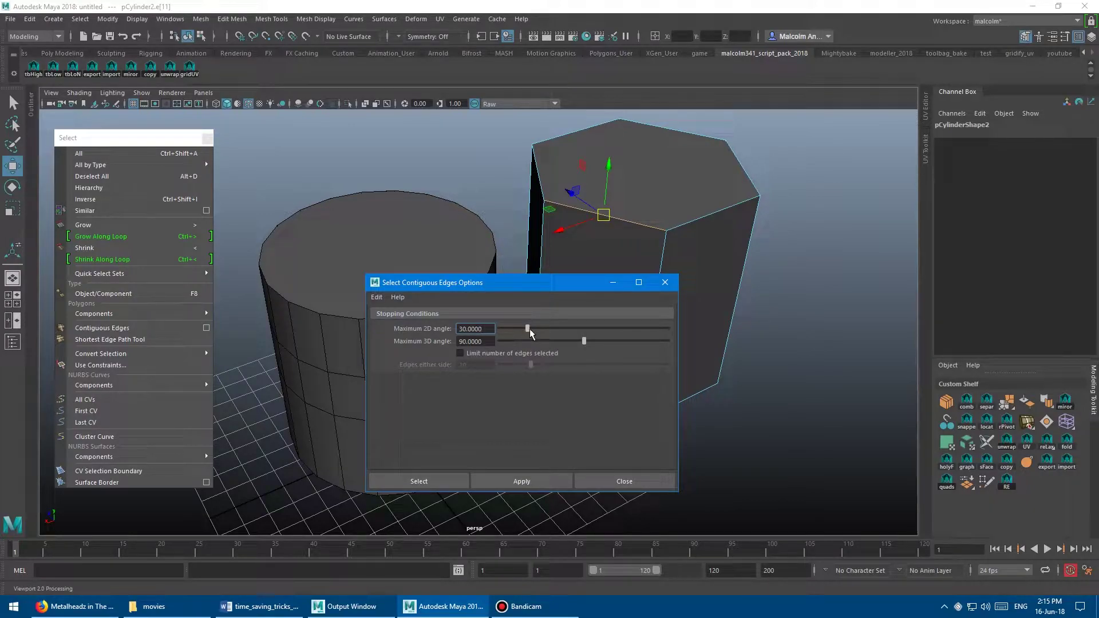
pyautogui.moveTo(527, 329); pyautogui.dragTo(545, 329)
pyautogui.click(521, 481)
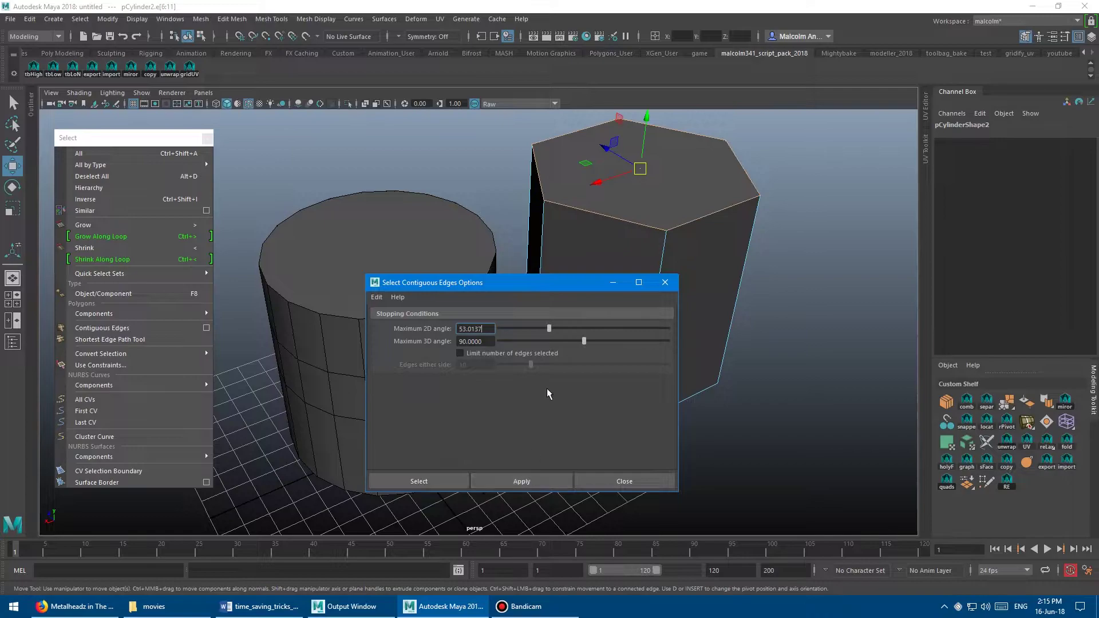
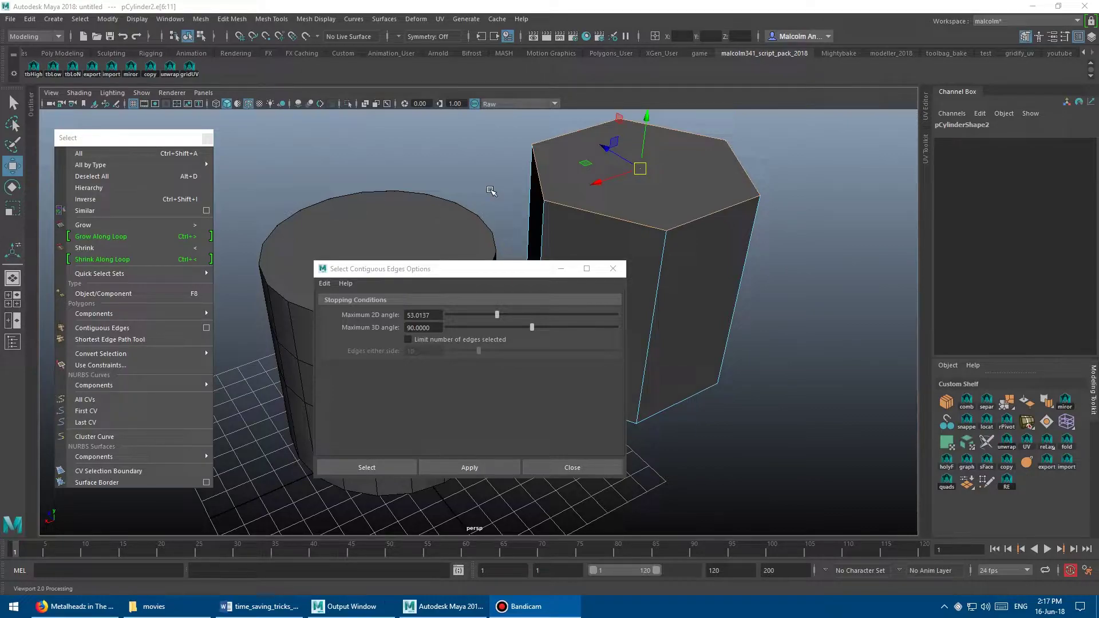
pyautogui.moveTo(460, 274); pyautogui.dragTo(457, 219)
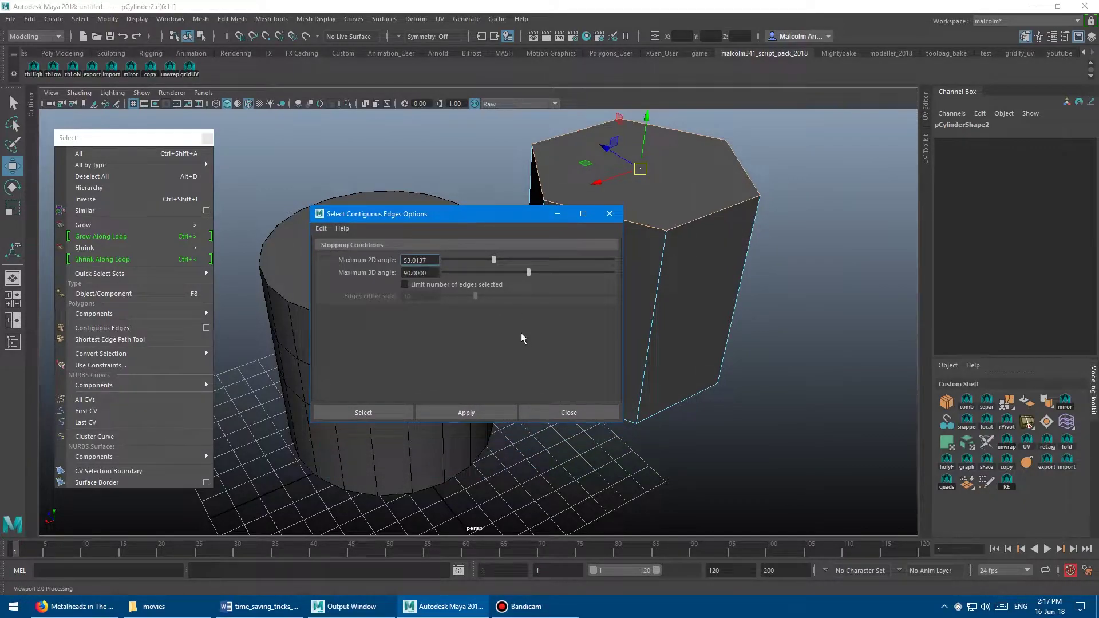
pyautogui.click(564, 413)
# Return to object selection, select the subdivided cylinder, and close the floating list of selection commands.
pyautogui.moveTo(515, 283); pyautogui.dragTo(492, 249, button='right')
pyautogui.click(528, 427)
pyautogui.click(383, 299)
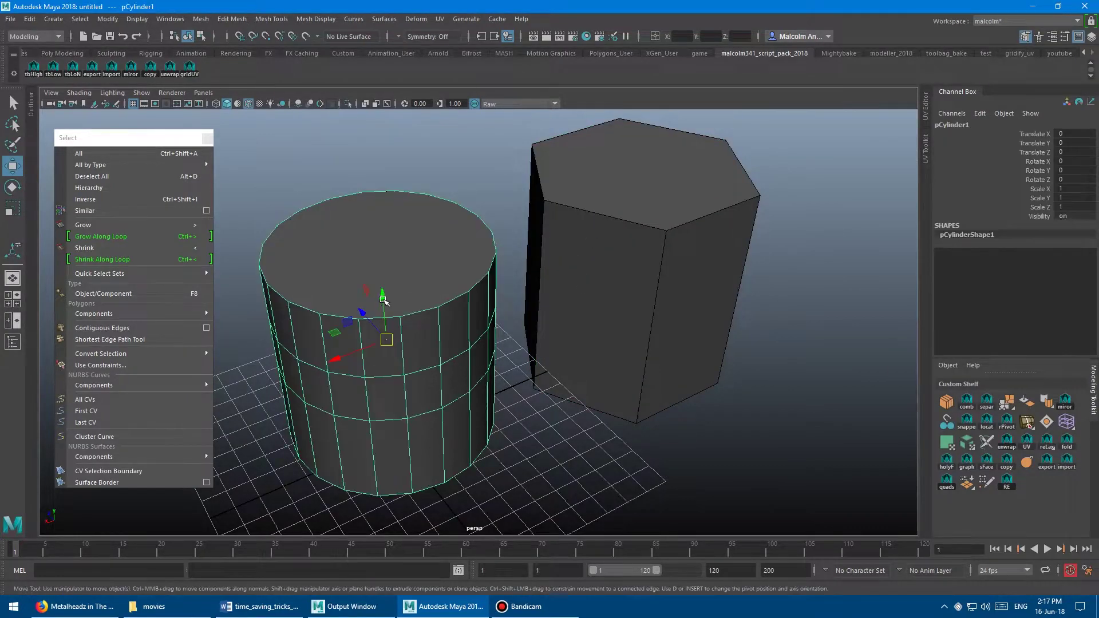
pyautogui.click(208, 139)
# Switch the cylinder to edge selection, pick one front edge of its top rim, and select the matching rim edges with Select Similar.
pyautogui.moveTo(366, 200)
pyautogui.keyDown('alt'); pyautogui.mouseDown()
pyautogui.moveTo(358, 206)
pyautogui.moveTo(379, 195)
pyautogui.mouseUp(); pyautogui.keyUp('alt')
pyautogui.rightClick(347, 227)
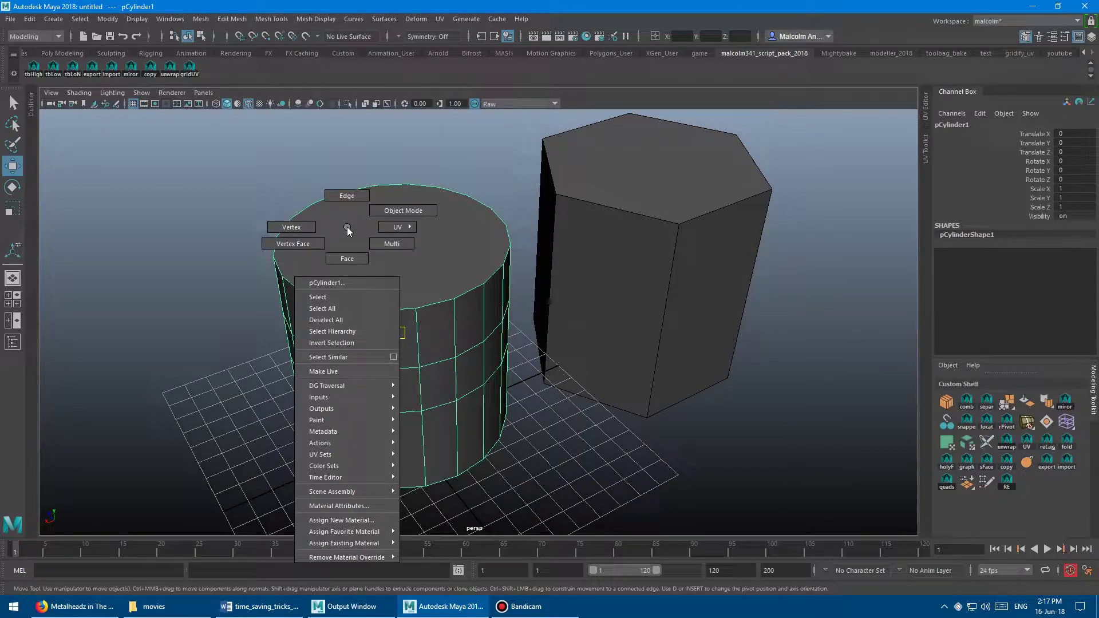
pyautogui.click(348, 198)
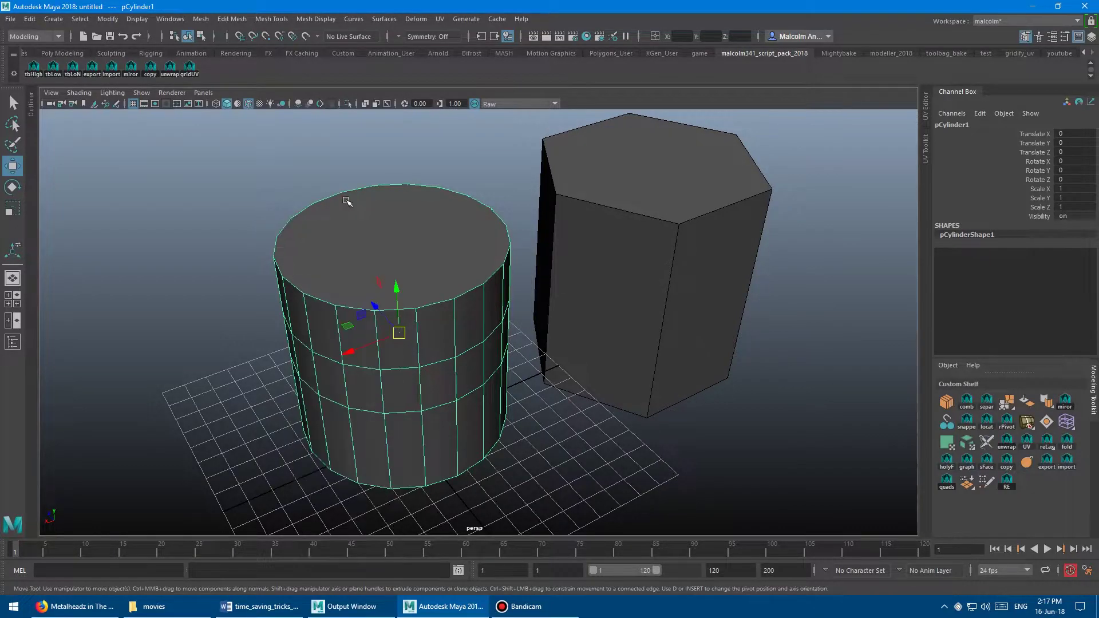
pyautogui.click(280, 179)
pyautogui.click(353, 308)
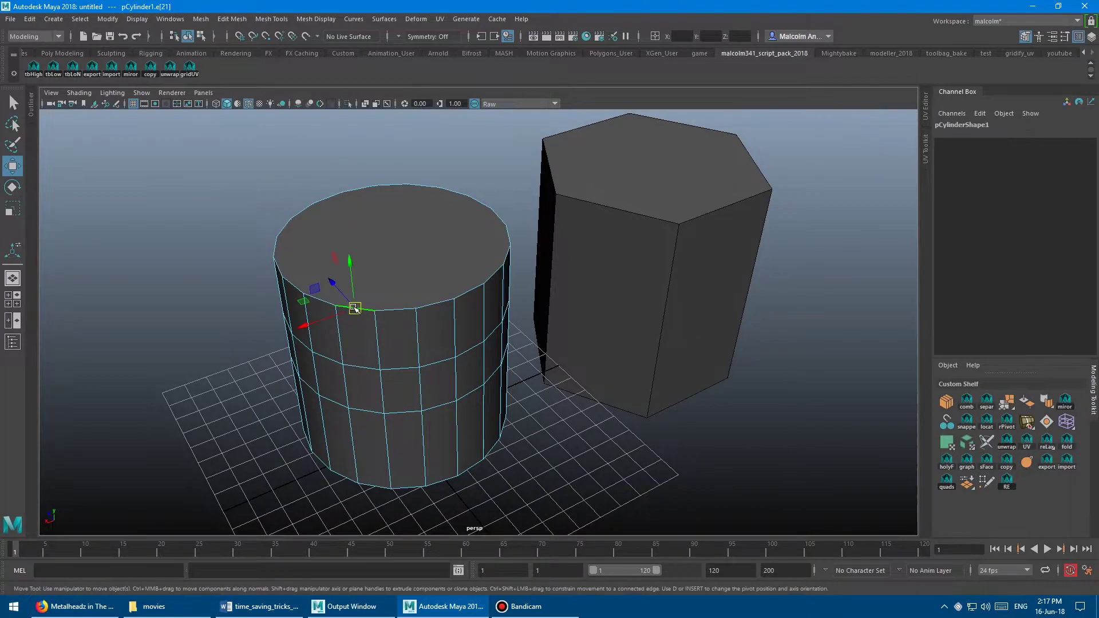
pyautogui.rightClick(231, 192)
pyautogui.moveTo(231, 191); pyautogui.dragTo(228, 321, button='right')
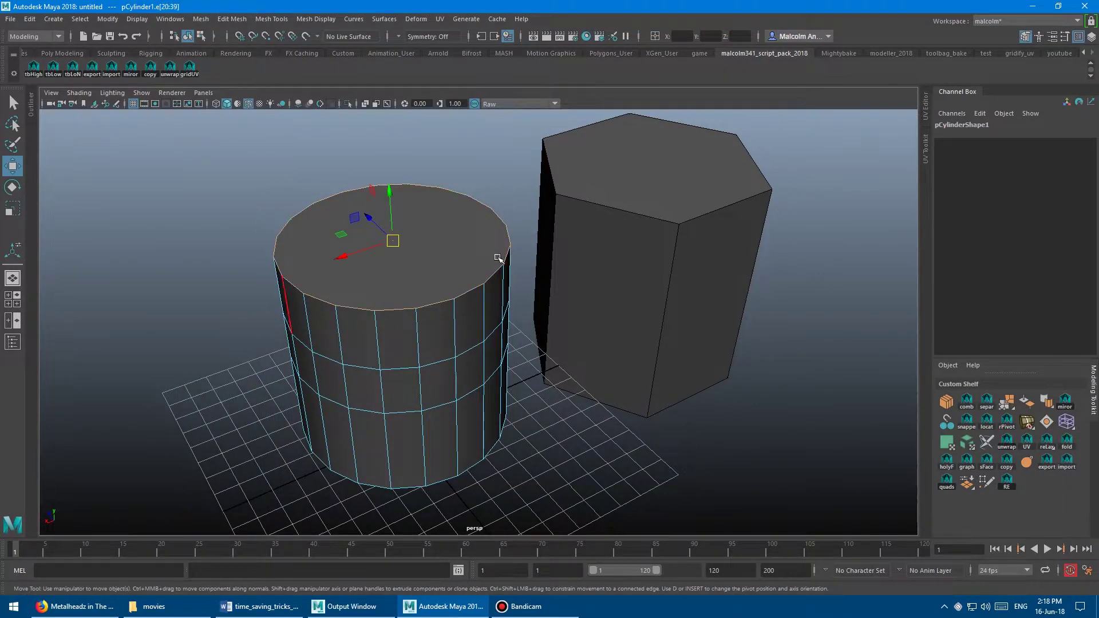
# Open the Select Similar options with the cylinder's top rim edges selected and place the window clear of the cylinder.
pyautogui.click(301, 213)
pyautogui.moveTo(199, 202); pyautogui.dragTo(191, 330, button='right')
pyautogui.moveTo(228, 215); pyautogui.dragTo(273, 345, button='right')
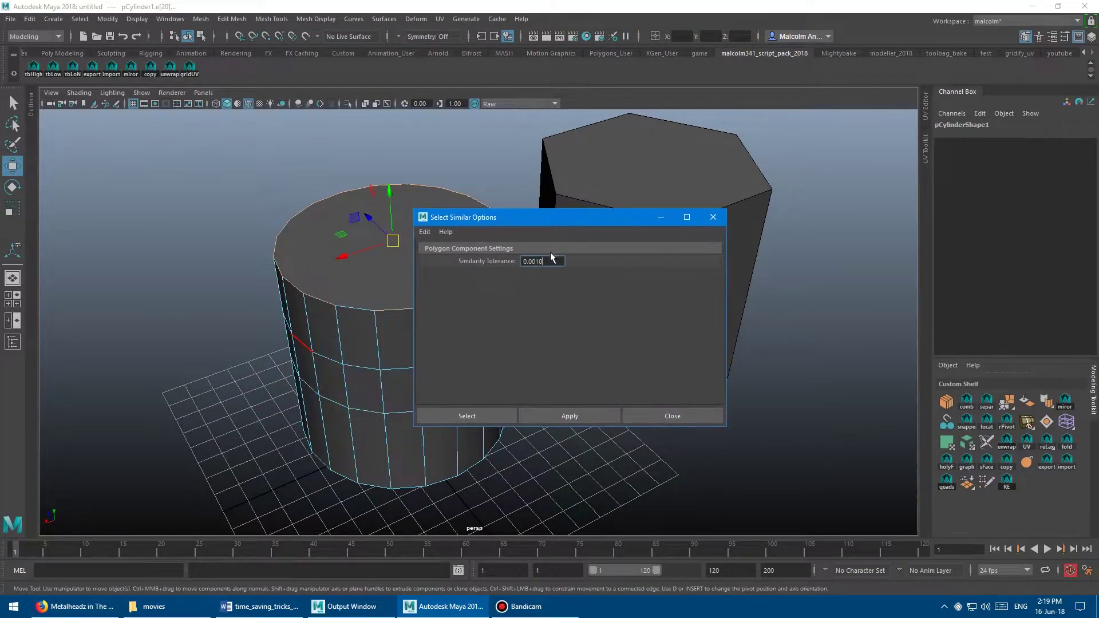
pyautogui.moveTo(531, 219); pyautogui.dragTo(615, 224)
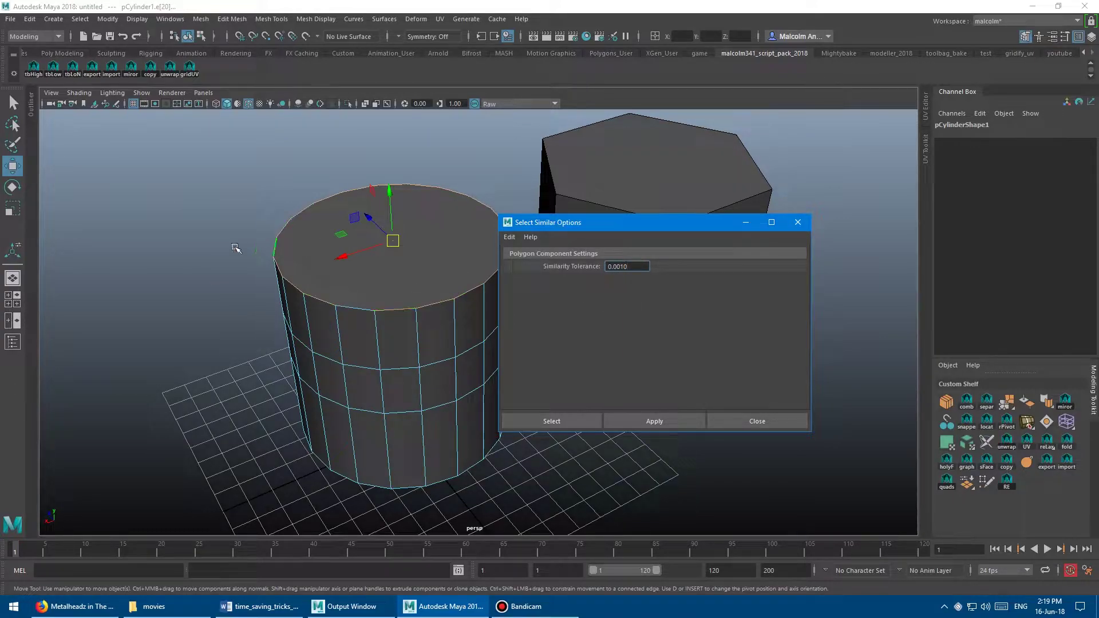
# Close the Select Similar options and return to object selection.
pyautogui.moveTo(564, 225); pyautogui.dragTo(502, 242)
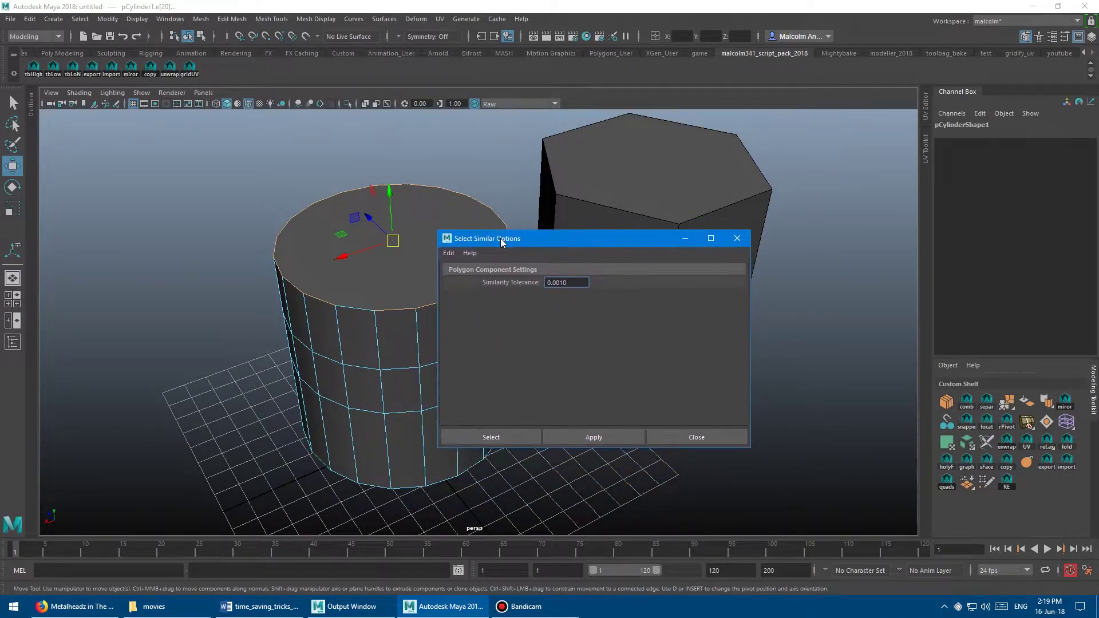
pyautogui.click(663, 437)
pyautogui.press('F8')
# Switch the hexagonal prism to edge selection, pick one front edge of its top rim, and select the matching edges with Select Similar.
pyautogui.moveTo(544, 234); pyautogui.dragTo(545, 221, button='right')
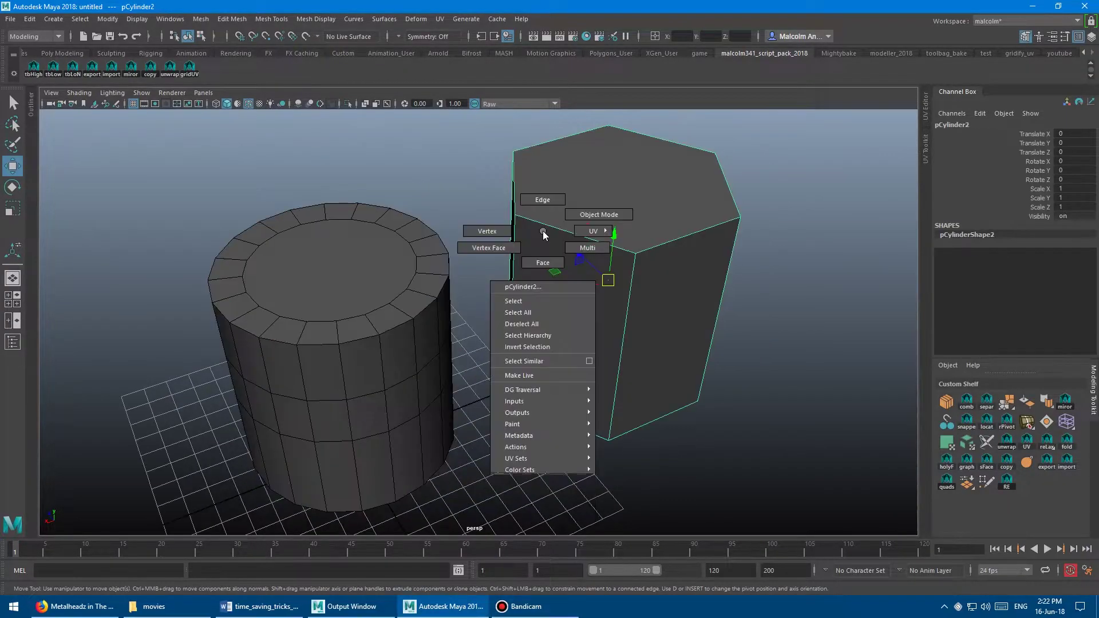
pyautogui.click(545, 223)
pyautogui.moveTo(479, 183); pyautogui.dragTo(480, 314, button='right')
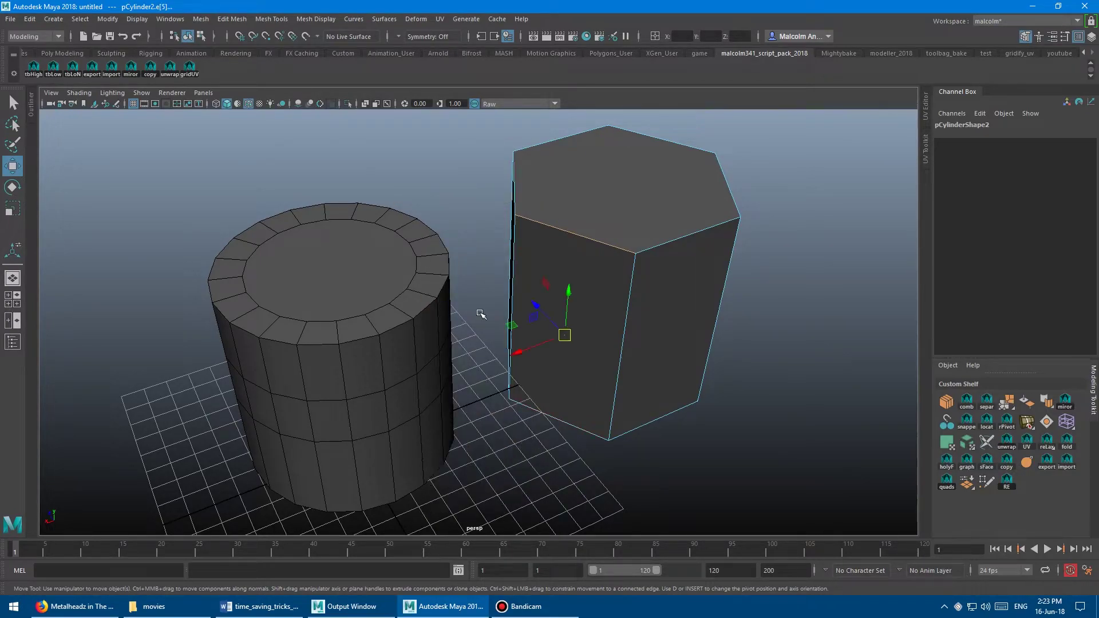
pyautogui.keyDown('alt'); pyautogui.moveTo(479, 313); pyautogui.dragTo(388, 302); pyautogui.keyUp('alt')
pyautogui.keyDown('alt'); pyautogui.moveTo(388, 302); pyautogui.dragTo(477, 263, button='right'); pyautogui.keyUp('alt')
pyautogui.keyDown('alt'); pyautogui.moveTo(476, 264); pyautogui.dragTo(429, 262); pyautogui.keyUp('alt')
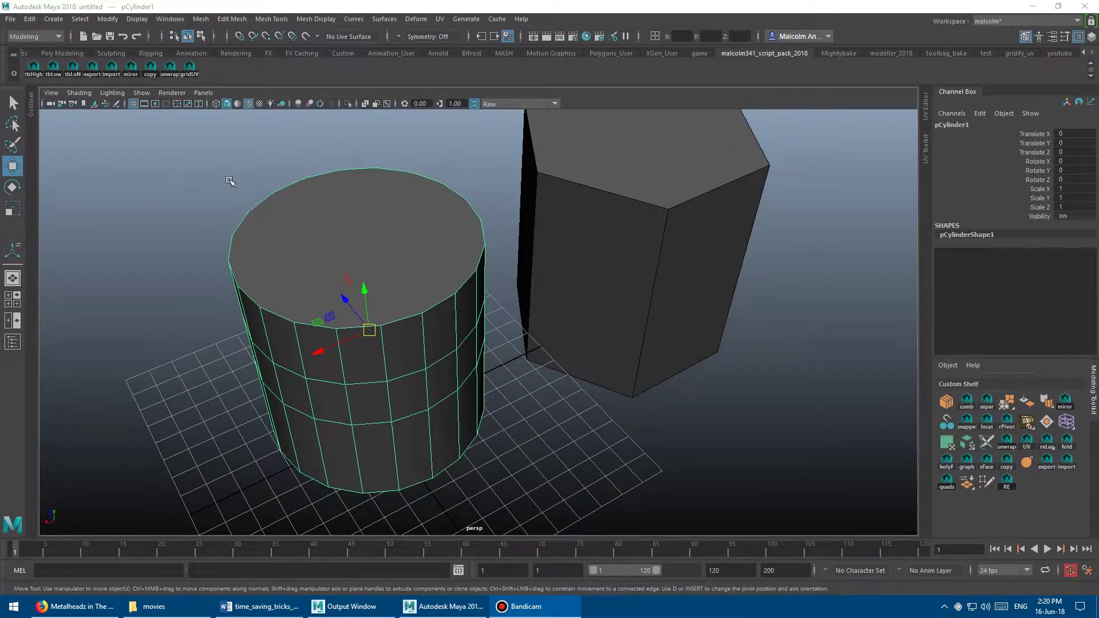
# Switch the subdivided cylinder to edge selection and pick one back edge of its top rim.
pyautogui.keyDown('alt'); pyautogui.moveTo(230, 180); pyautogui.dragTo(353, 222); pyautogui.keyUp('alt')
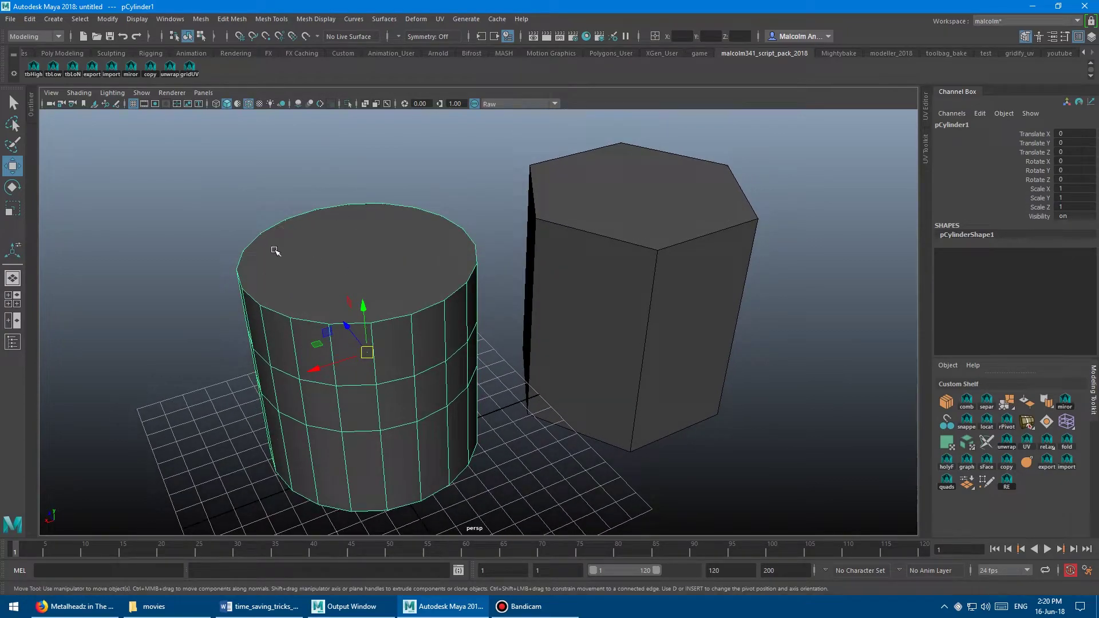
pyautogui.press('F10')
pyautogui.click(272, 226)
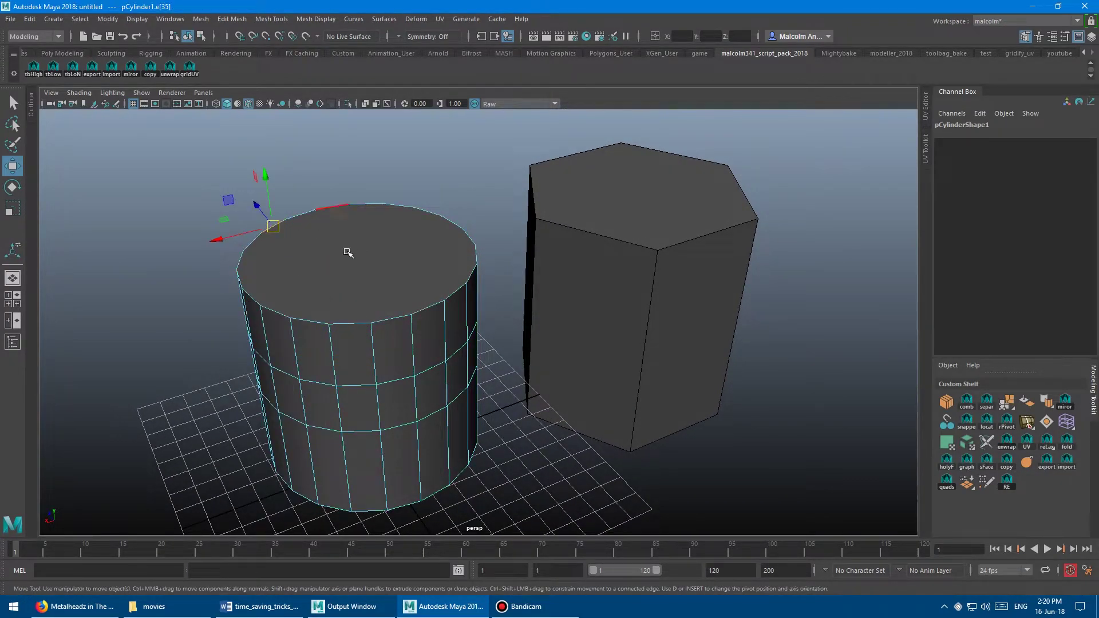
# Extrude the cylinder's top cap face and scale it inward so a ring of faces surrounds a smaller cap.
pyautogui.moveTo(329, 230); pyautogui.dragTo(345, 241, button='right')
pyautogui.click(349, 245)
pyautogui.keyDown('shift'); pyautogui.rightClick(476, 179); pyautogui.keyUp('shift')
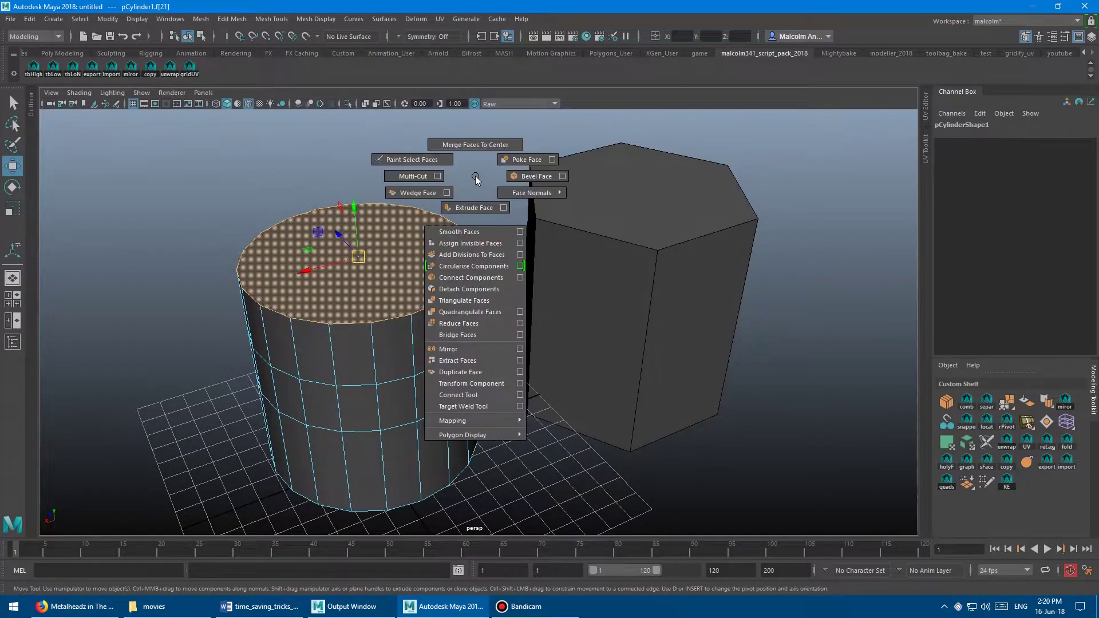
pyautogui.keyDown('shift'); pyautogui.moveTo(475, 178); pyautogui.dragTo(475, 208, button='right'); pyautogui.keyUp('shift')
pyautogui.press('r')
pyautogui.moveTo(517, 186); pyautogui.dragTo(474, 196, button='middle')
# Switch to edge selection, select the cylinder's outer top rim as an edge loop, and pick an edge of the inner ring.
pyautogui.moveTo(453, 264); pyautogui.dragTo(449, 242, button='right')
pyautogui.click(307, 227)
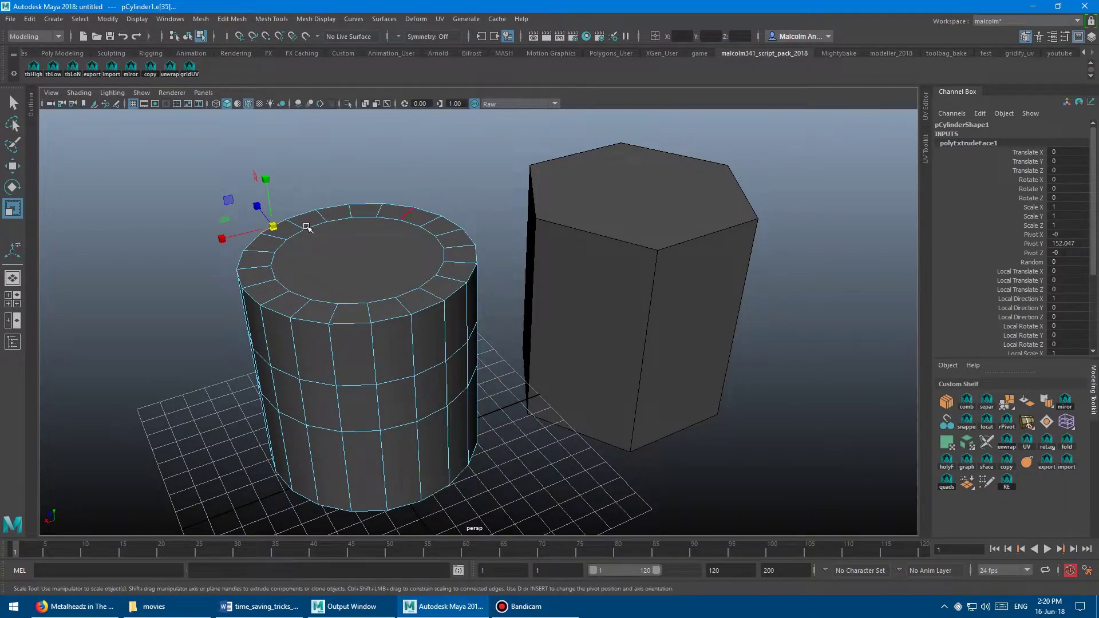
pyautogui.doubleClick(393, 321)
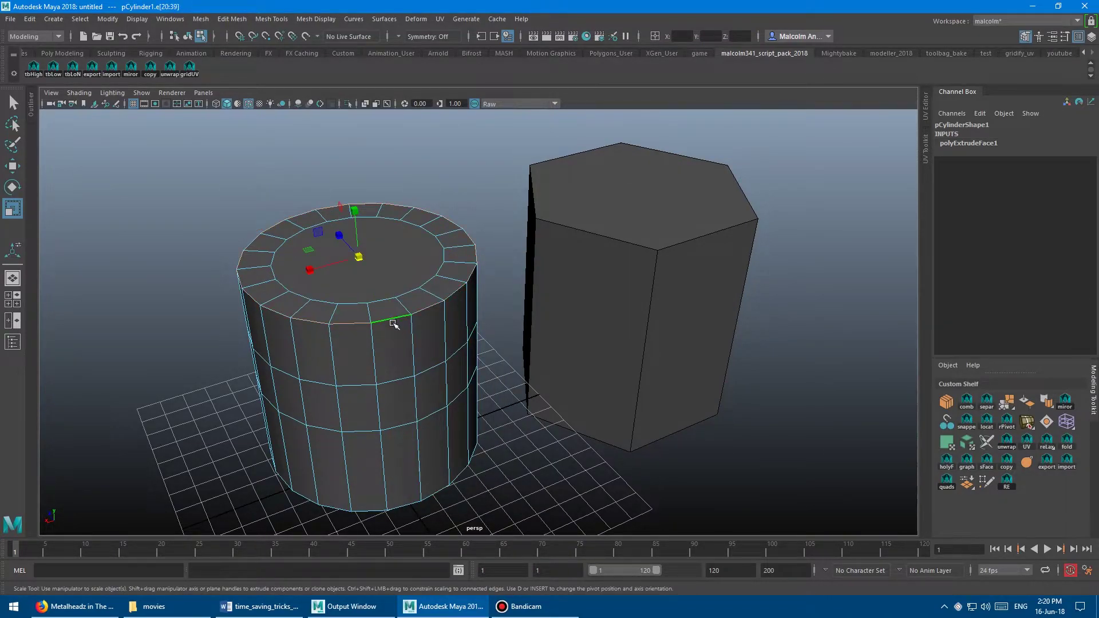
pyautogui.click(351, 305)
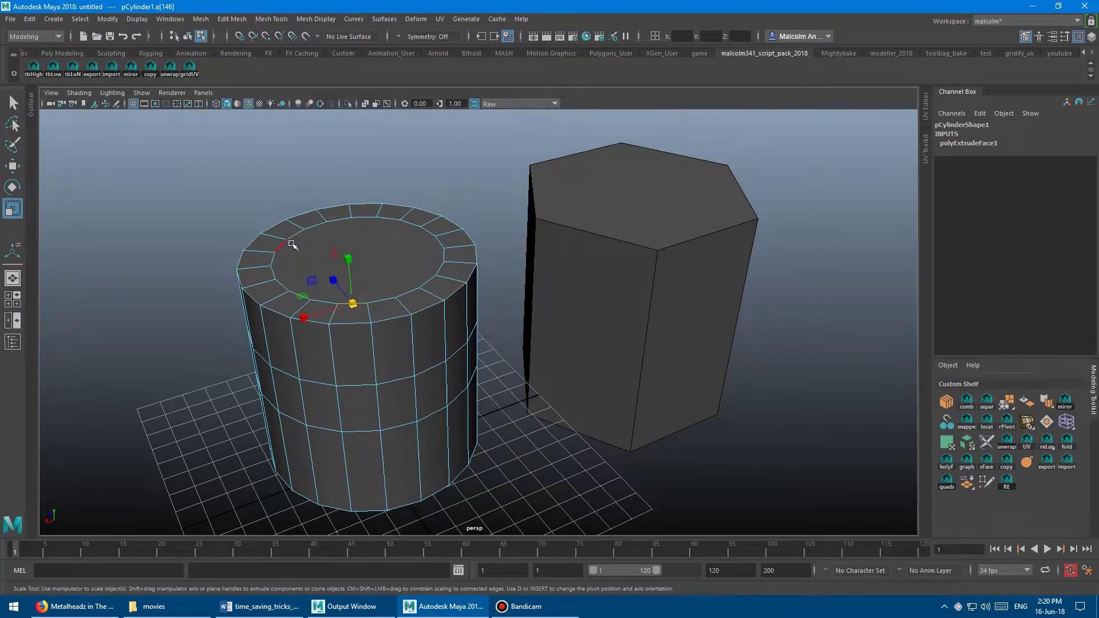
pyautogui.doubleClick(404, 321)
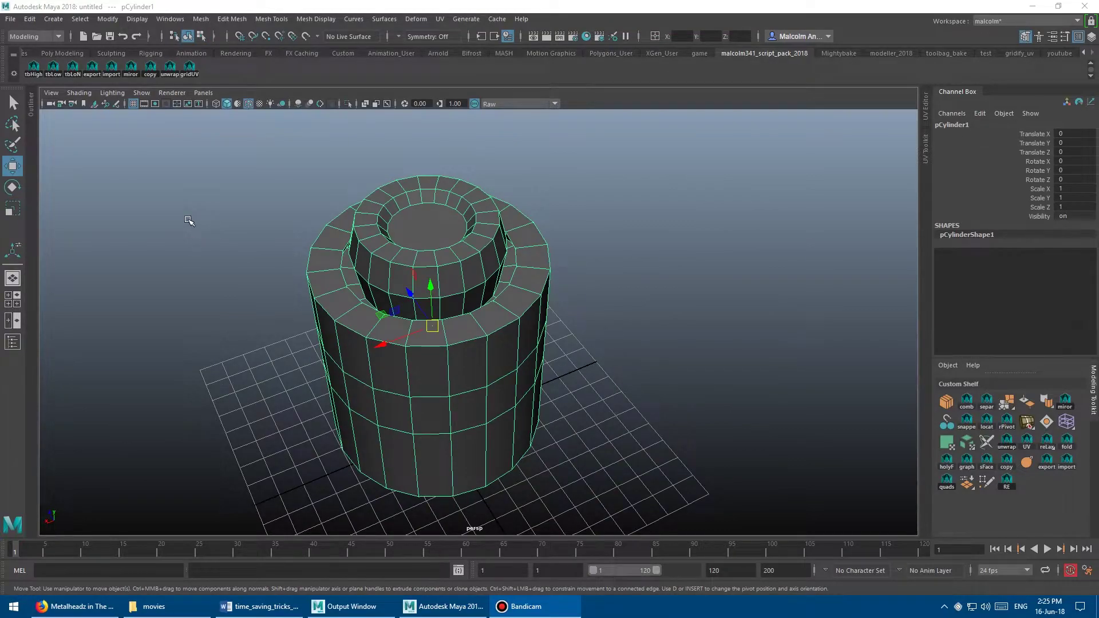
# Examine the stepped cylinder's raised centre and the groove around it from above and close up.
pyautogui.keyDown('alt'); pyautogui.moveTo(274, 219); pyautogui.dragTo(327, 213); pyautogui.keyUp('alt')
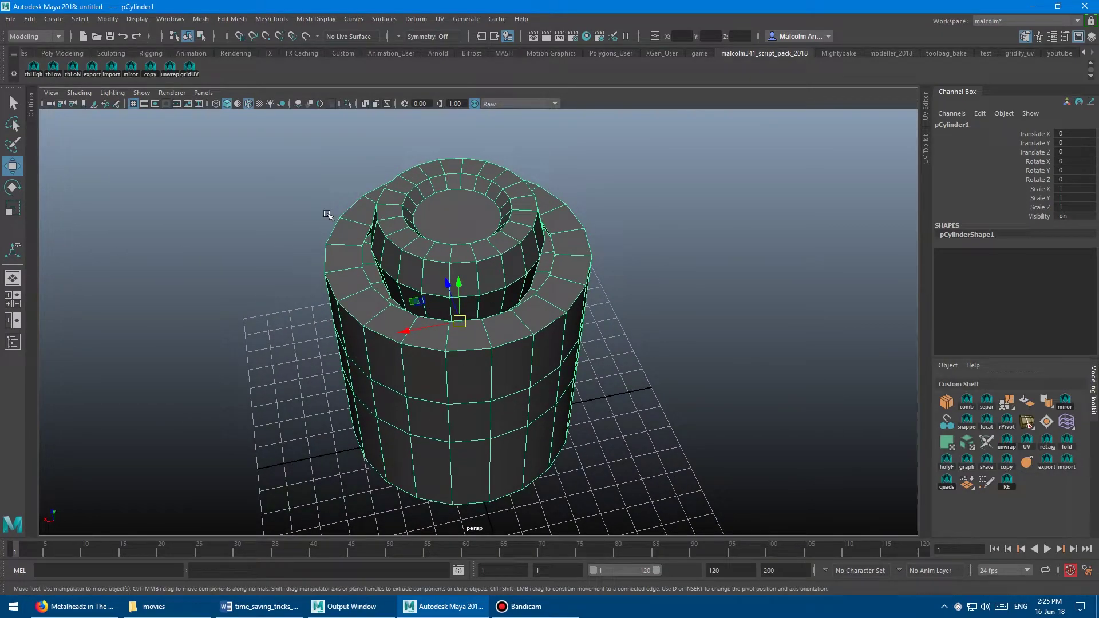
pyautogui.moveTo(339, 220)
pyautogui.keyDown('alt'); pyautogui.mouseDown()
pyautogui.moveTo(364, 218)
pyautogui.moveTo(345, 205)
pyautogui.moveTo(339, 218)
pyautogui.mouseUp(); pyautogui.keyUp('alt')
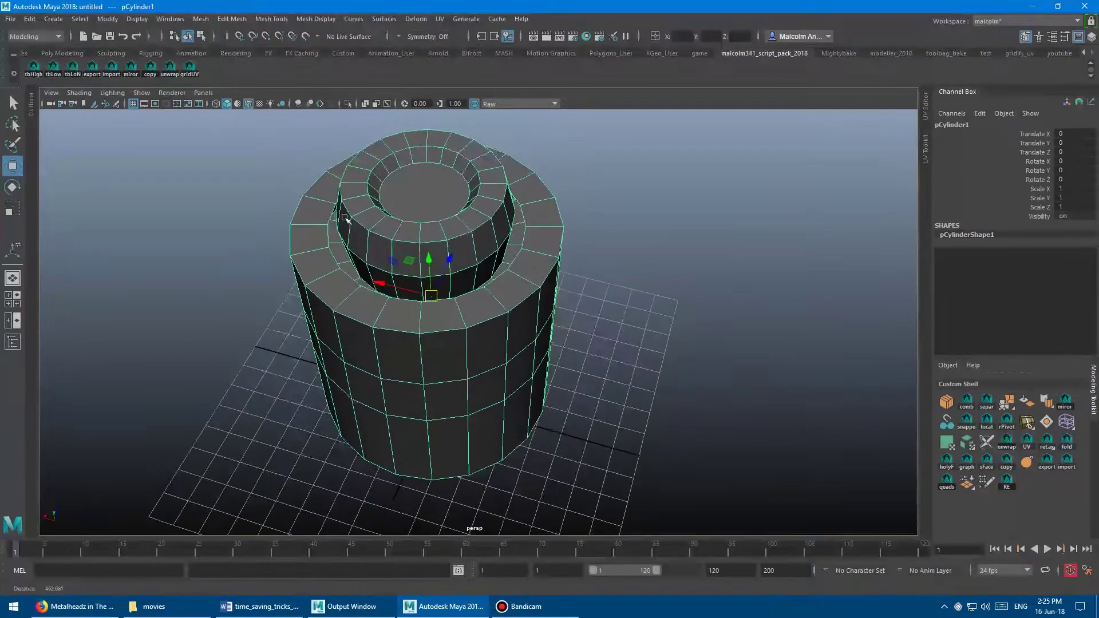
pyautogui.keyDown('alt'); pyautogui.moveTo(339, 218); pyautogui.dragTo(361, 218, button='right'); pyautogui.keyUp('alt')
pyautogui.keyDown('alt'); pyautogui.moveTo(360, 218); pyautogui.dragTo(425, 256, button='middle'); pyautogui.keyUp('alt')
pyautogui.keyDown('alt'); pyautogui.moveTo(426, 256); pyautogui.dragTo(449, 225); pyautogui.keyUp('alt')
pyautogui.keyDown('alt'); pyautogui.moveTo(449, 226); pyautogui.dragTo(504, 226, button='right'); pyautogui.keyUp('alt')
pyautogui.keyDown('alt'); pyautogui.moveTo(504, 225); pyautogui.dragTo(567, 286, button='middle'); pyautogui.keyUp('alt')
pyautogui.keyDown('alt'); pyautogui.moveTo(267, 223); pyautogui.dragTo(440, 227, button='right'); pyautogui.keyUp('alt')
pyautogui.keyDown('alt'); pyautogui.moveTo(440, 228); pyautogui.dragTo(421, 251, button='middle'); pyautogui.keyUp('alt')
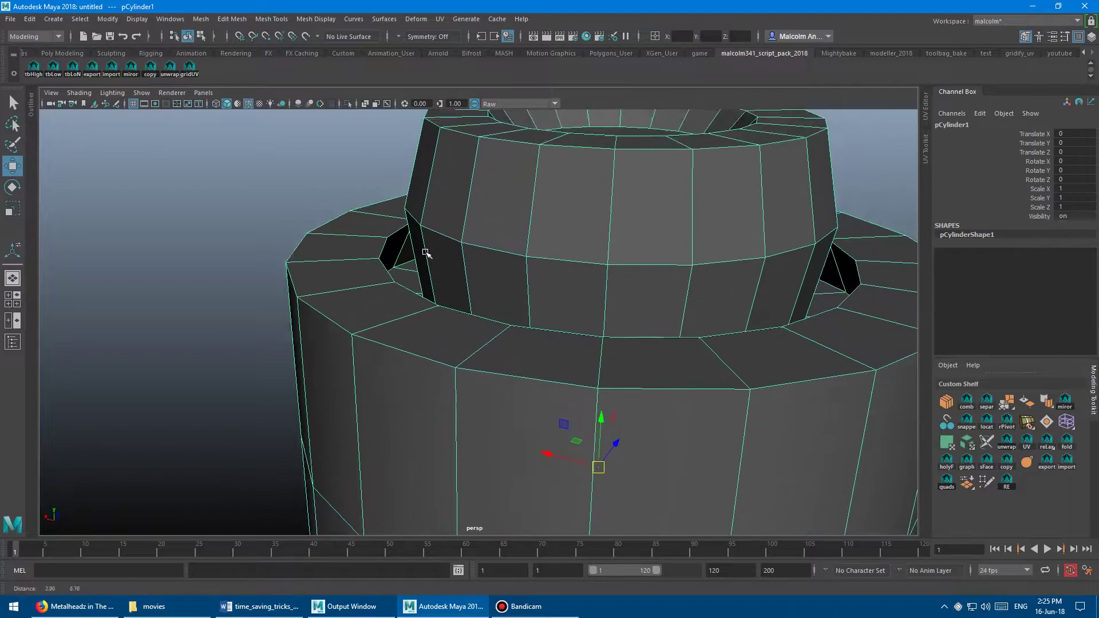
pyautogui.keyDown('alt'); pyautogui.moveTo(421, 251); pyautogui.dragTo(461, 252, button='right'); pyautogui.keyUp('alt')
pyautogui.keyDown('alt'); pyautogui.moveTo(390, 240); pyautogui.dragTo(454, 226, button='middle'); pyautogui.keyUp('alt')
pyautogui.keyDown('alt'); pyautogui.moveTo(454, 226); pyautogui.dragTo(423, 214); pyautogui.keyUp('alt')
pyautogui.keyDown('alt'); pyautogui.moveTo(442, 283); pyautogui.dragTo(378, 223); pyautogui.keyUp('alt')
pyautogui.press('f')
# Switch to face selection and try to box-select the faces of the raised centre from above.
pyautogui.moveTo(422, 220); pyautogui.dragTo(418, 257, button='right')
pyautogui.moveTo(364, 202); pyautogui.dragTo(554, 354)
pyautogui.keyDown('alt'); pyautogui.moveTo(596, 299); pyautogui.dragTo(586, 272); pyautogui.keyUp('alt')
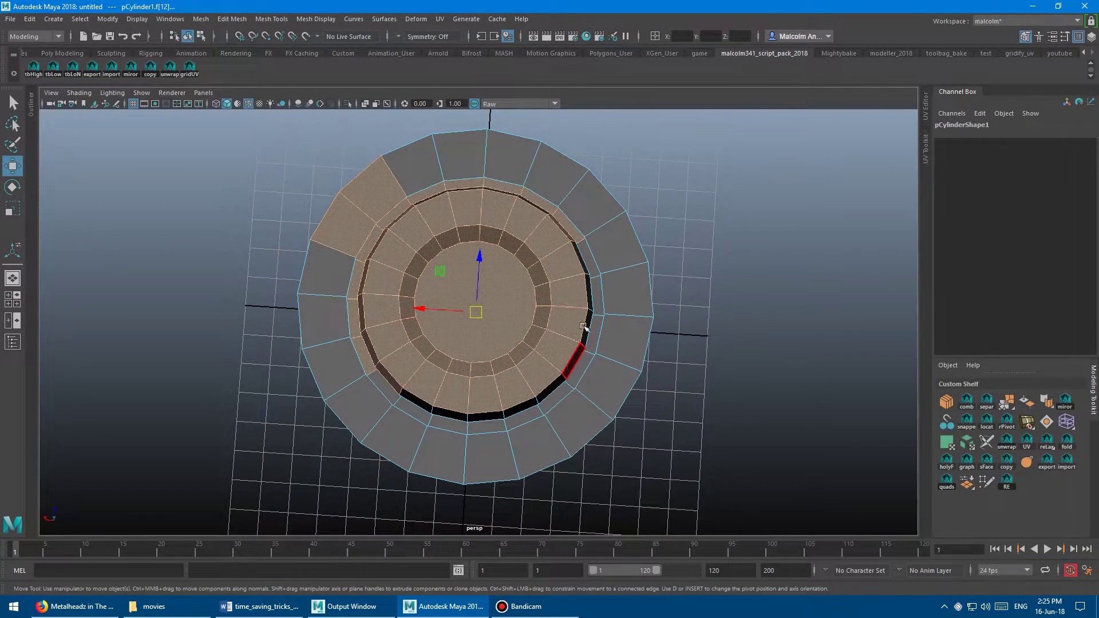
# Try selecting the raised centre's faces individually and by face loop, and return to object selection.
pyautogui.keyDown('alt'); pyautogui.moveTo(515, 245); pyautogui.dragTo(413, 245); pyautogui.keyUp('alt')
pyautogui.click(385, 237)
pyautogui.keyDown('shift'); pyautogui.doubleClick(387, 267); pyautogui.keyUp('shift')
pyautogui.click(426, 272)
pyautogui.click(426, 273)
pyautogui.keyDown('alt'); pyautogui.moveTo(355, 154); pyautogui.dragTo(540, 285); pyautogui.keyUp('alt')
pyautogui.keyDown('alt'); pyautogui.moveTo(544, 248); pyautogui.dragTo(427, 228, button='middle'); pyautogui.keyUp('alt')
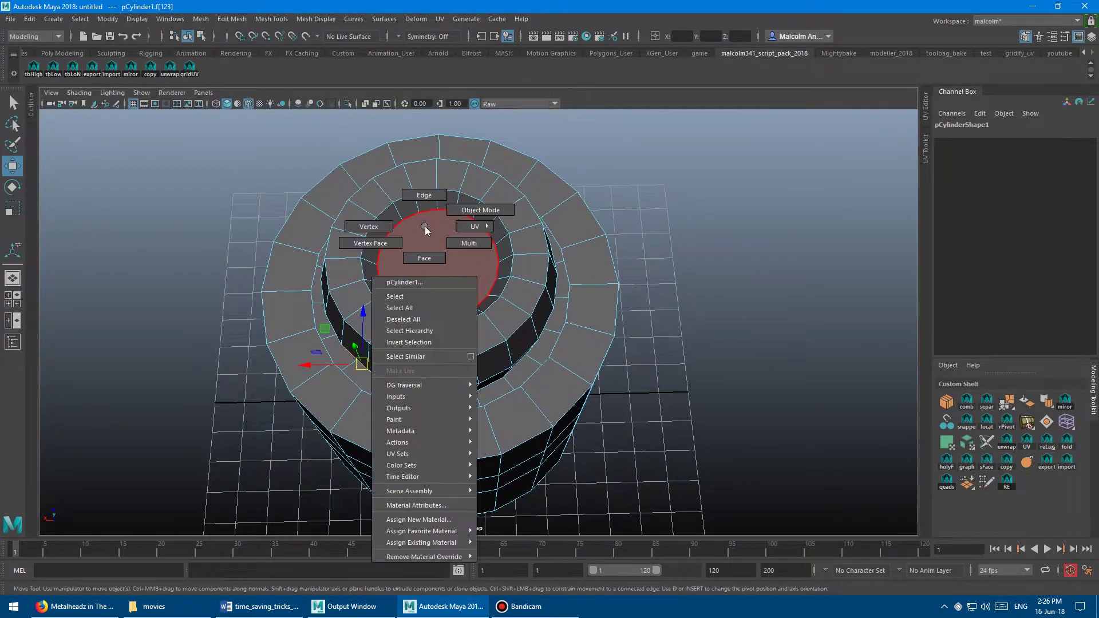
pyautogui.press('F8')
# Insert an edge loop around the outer wall of the groove with the Multi-Cut tool and return to object selection.
pyautogui.keyDown('alt'); pyautogui.moveTo(462, 221); pyautogui.dragTo(442, 206); pyautogui.keyUp('alt')
pyautogui.keyDown('alt'); pyautogui.moveTo(441, 206); pyautogui.dragTo(468, 233, button='middle'); pyautogui.keyUp('alt')
pyautogui.keyDown('alt'); pyautogui.moveTo(468, 233); pyautogui.dragTo(485, 216); pyautogui.keyUp('alt')
pyautogui.keyDown('alt'); pyautogui.moveTo(486, 215); pyautogui.dragTo(422, 232, button='right'); pyautogui.keyUp('alt')
pyautogui.keyDown('alt'); pyautogui.moveTo(382, 267); pyautogui.dragTo(360, 241); pyautogui.keyUp('alt')
pyautogui.scroll(4, 360, 241)
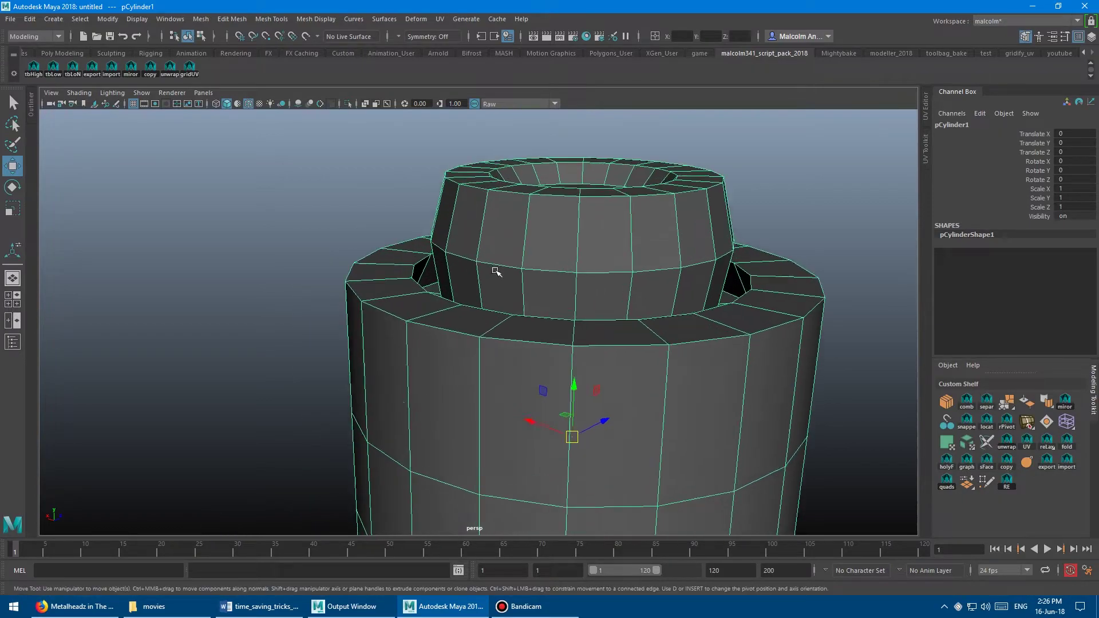
pyautogui.scroll(6, 509, 274)
pyautogui.keyDown('shift'); pyautogui.rightClick(478, 230); pyautogui.keyUp('shift')
pyautogui.click(414, 230)
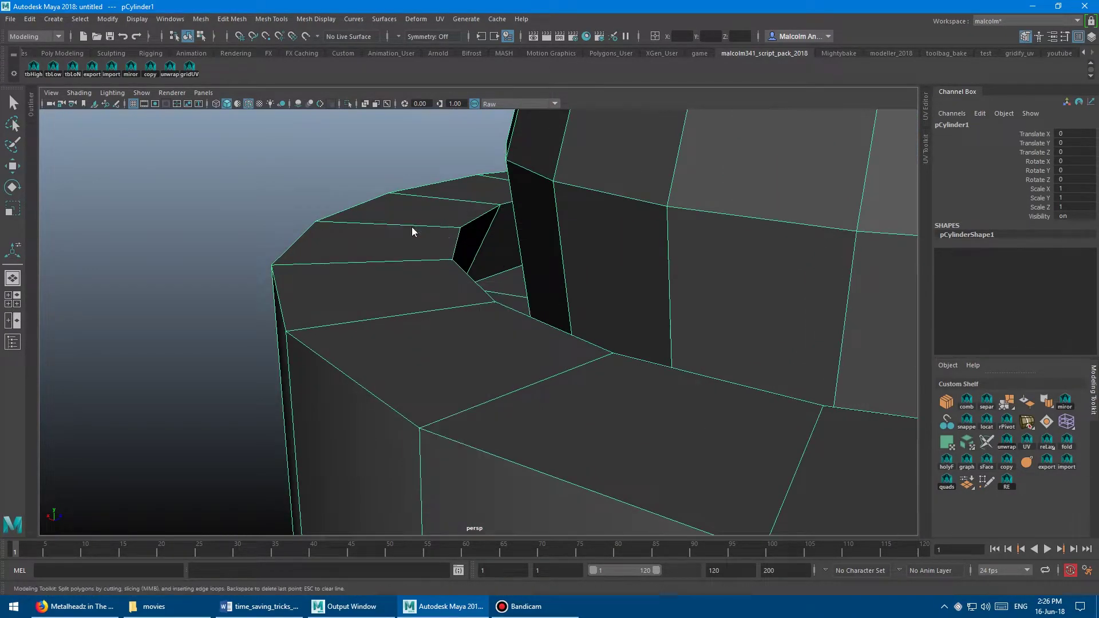
pyautogui.keyDown('ctrl'); pyautogui.click(484, 221); pyautogui.keyUp('ctrl')
pyautogui.press('w')
pyautogui.moveTo(501, 226); pyautogui.dragTo(559, 210, button='right')
# Examine the new edge loop on the groove's wall close up.
pyautogui.scroll(-6, 599, 249)
pyautogui.keyDown('alt'); pyautogui.moveTo(599, 249); pyautogui.dragTo(373, 221, button='middle'); pyautogui.keyUp('alt')
pyautogui.moveTo(372, 221)
pyautogui.keyDown('alt'); pyautogui.mouseDown()
pyautogui.moveTo(394, 252)
pyautogui.moveTo(372, 235)
pyautogui.mouseUp(); pyautogui.keyUp('alt')
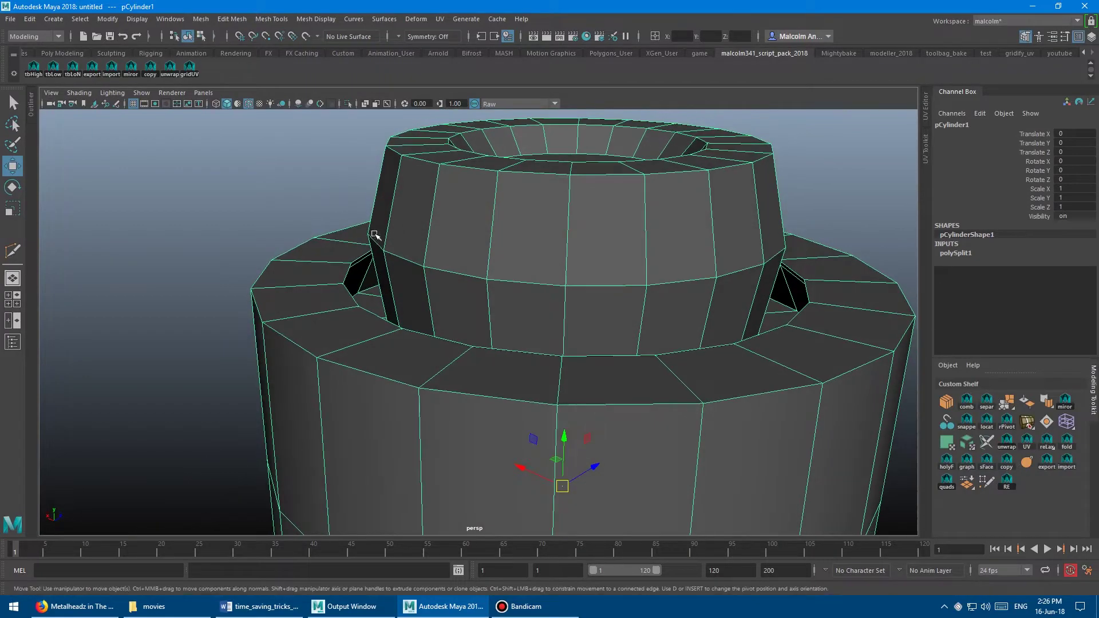
pyautogui.scroll(6, 513, 255)
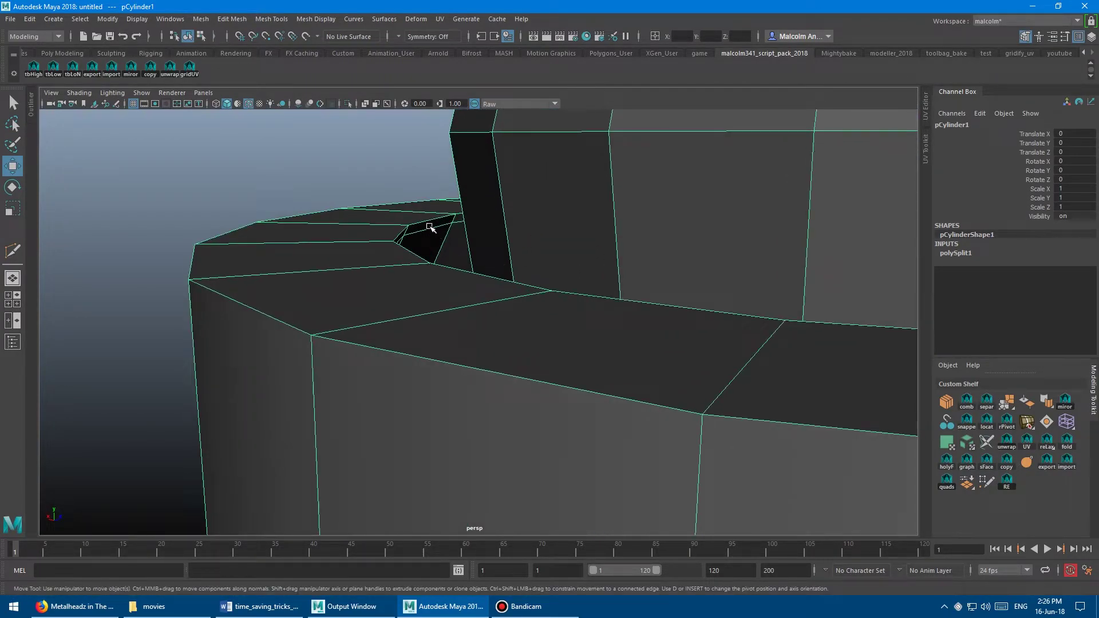
pyautogui.keyDown('alt'); pyautogui.moveTo(521, 234); pyautogui.dragTo(510, 240); pyautogui.keyUp('alt')
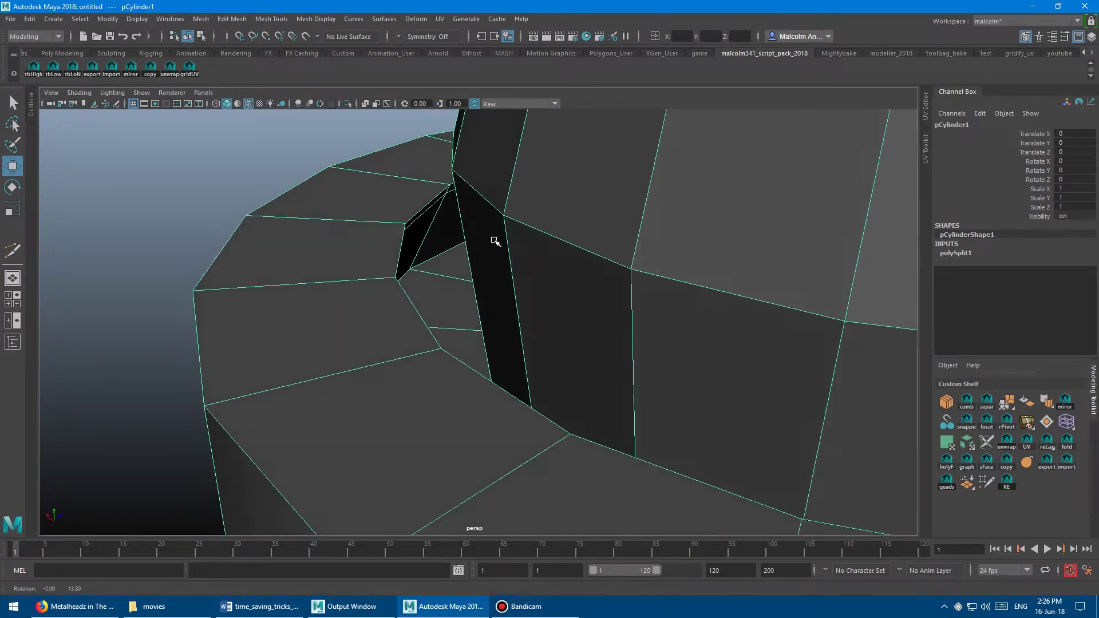
pyautogui.keyDown('alt'); pyautogui.moveTo(510, 241); pyautogui.dragTo(353, 226, button='right'); pyautogui.keyUp('alt')
pyautogui.keyDown('alt'); pyautogui.moveTo(515, 256); pyautogui.dragTo(454, 233, button='middle'); pyautogui.keyUp('alt')
pyautogui.keyDown('alt'); pyautogui.moveTo(499, 223); pyautogui.dragTo(473, 219, button='right'); pyautogui.keyUp('alt')
pyautogui.keyDown('alt'); pyautogui.moveTo(474, 218); pyautogui.dragTo(444, 235); pyautogui.keyUp('alt')
# Switch to face selection and select the round face at the centre of the top recess.
pyautogui.scroll(-3, 467, 252)
pyautogui.rightClick(446, 225)
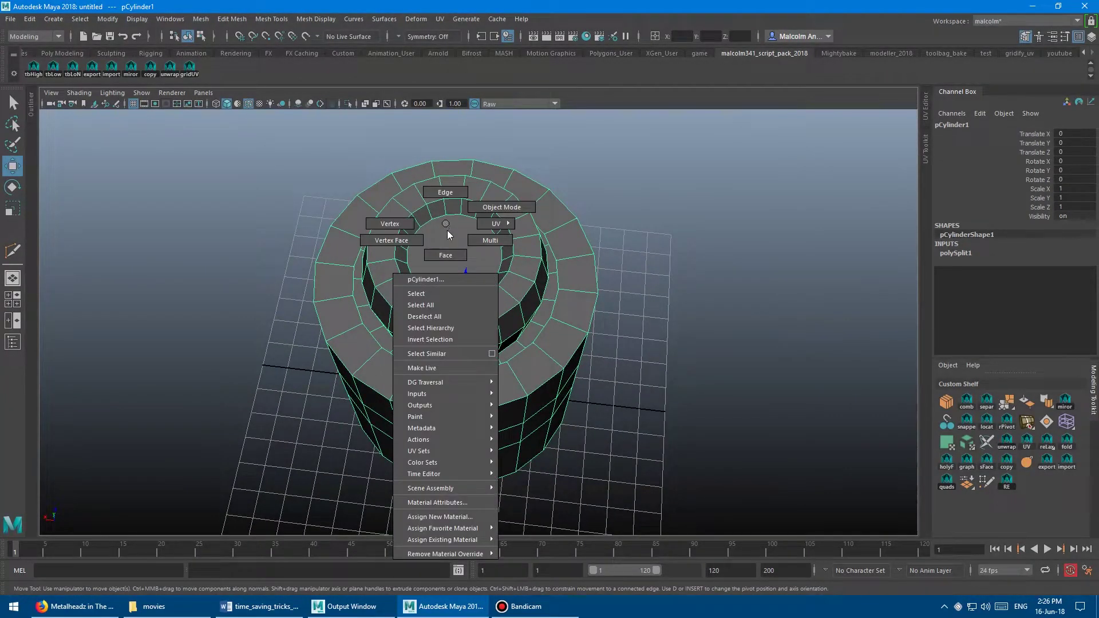
pyautogui.click(446, 255)
pyautogui.click(453, 268)
pyautogui.keyDown('alt'); pyautogui.moveTo(566, 270); pyautogui.dragTo(589, 257); pyautogui.keyUp('alt')
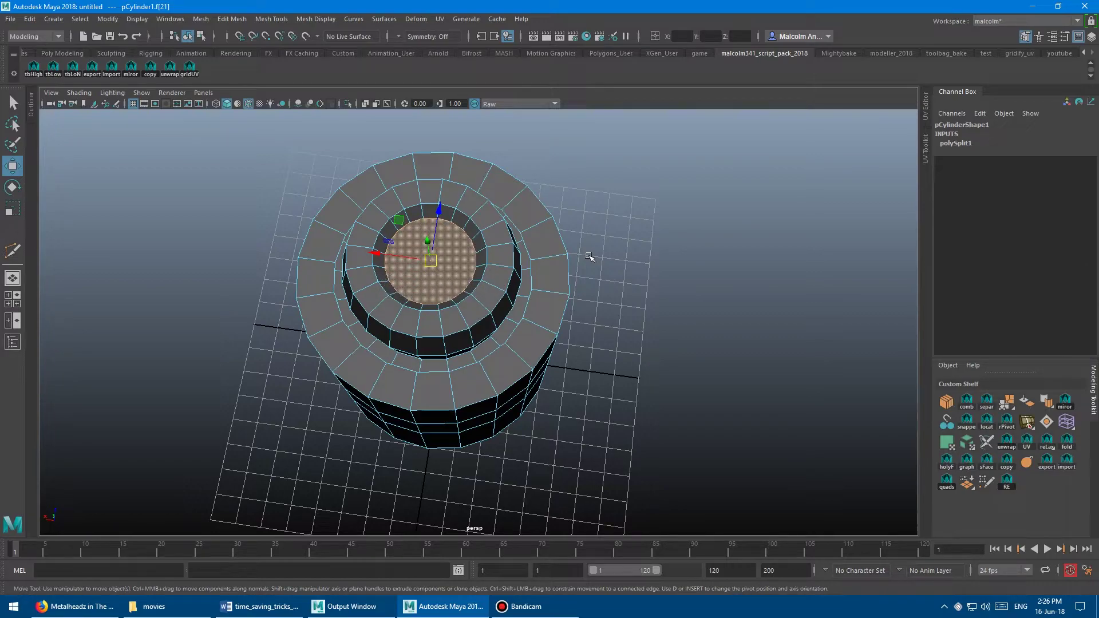
# Grow the face selection ring by ring until it covers the raised centre and extends down into the surrounding groove.
pyautogui.hotkey('shift', '.')
pyautogui.hotkey('shift', '.')
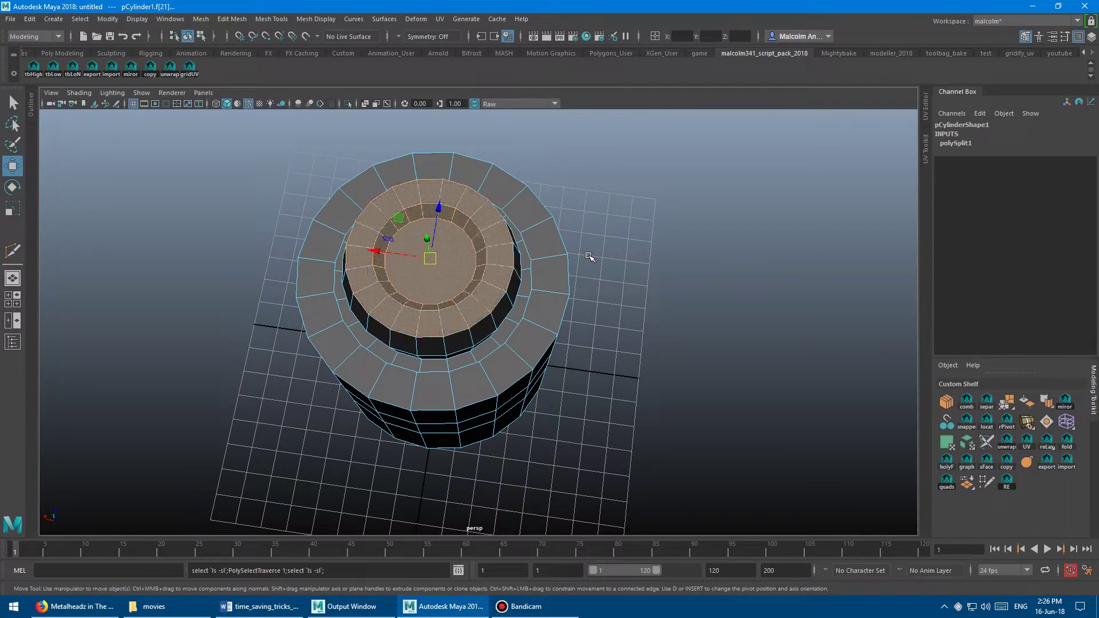
pyautogui.hotkey('shift', '.')
pyautogui.hotkey('shift', '.')
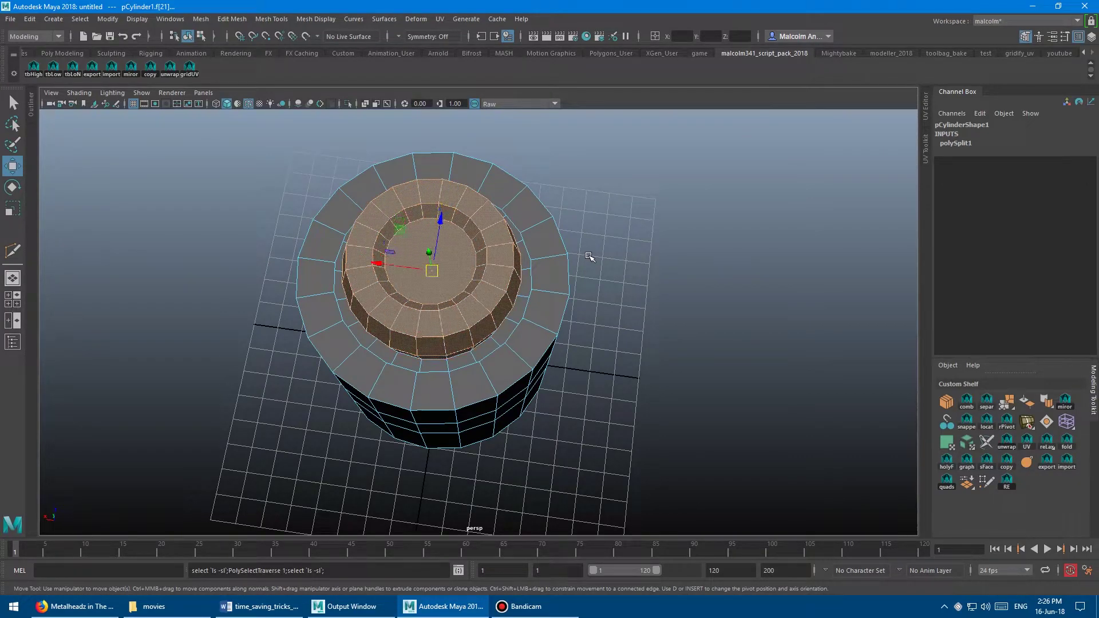
pyautogui.keyDown('alt'); pyautogui.moveTo(508, 335); pyautogui.dragTo(491, 314); pyautogui.keyUp('alt')
pyautogui.keyDown('alt'); pyautogui.moveTo(490, 314); pyautogui.dragTo(478, 311, button='right'); pyautogui.keyUp('alt')
pyautogui.keyDown('alt'); pyautogui.moveTo(478, 311); pyautogui.dragTo(468, 292, button='middle'); pyautogui.keyUp('alt')
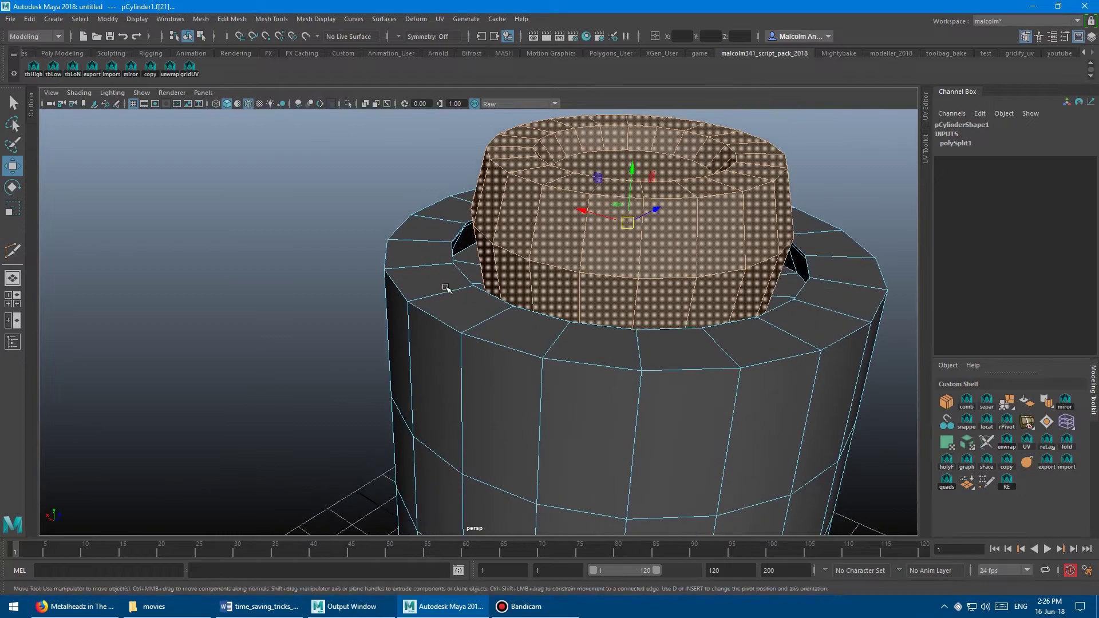
pyautogui.keyDown('alt'); pyautogui.moveTo(469, 291); pyautogui.dragTo(458, 279, button='right'); pyautogui.keyUp('alt')
pyautogui.keyDown('alt'); pyautogui.moveTo(458, 281); pyautogui.dragTo(504, 282); pyautogui.keyUp('alt')
pyautogui.hotkey('shift', '.')
pyautogui.hotkey('shift', '.')
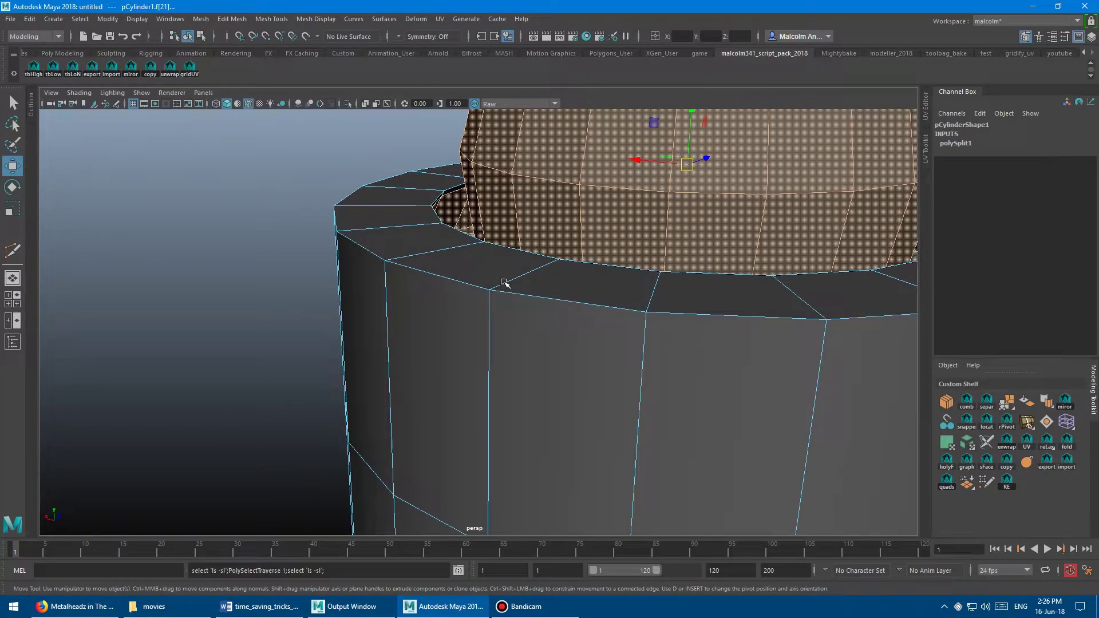
# Delete the selected faces of the raised centre and groove, and undo the deletion.
pyautogui.keyDown('alt'); pyautogui.moveTo(535, 286); pyautogui.dragTo(575, 317); pyautogui.keyUp('alt')
pyautogui.keyDown('alt'); pyautogui.moveTo(575, 318); pyautogui.dragTo(405, 277, button='right'); pyautogui.keyUp('alt')
pyautogui.press('Delete')
pyautogui.keyDown('alt'); pyautogui.moveTo(405, 277); pyautogui.dragTo(439, 285); pyautogui.keyUp('alt')
pyautogui.keyDown('alt'); pyautogui.moveTo(439, 284); pyautogui.dragTo(363, 275, button='right'); pyautogui.keyUp('alt')
pyautogui.hotkey('ctrl', 'z')
pyautogui.keyDown('alt'); pyautogui.moveTo(363, 275); pyautogui.dragTo(336, 269, button='middle'); pyautogui.keyUp('alt')
pyautogui.moveTo(336, 268)
pyautogui.keyDown('alt'); pyautogui.mouseDown(button='right')
pyautogui.moveTo(305, 272)
pyautogui.moveTo(331, 272)
pyautogui.mouseUp(button='right'); pyautogui.keyUp('alt')
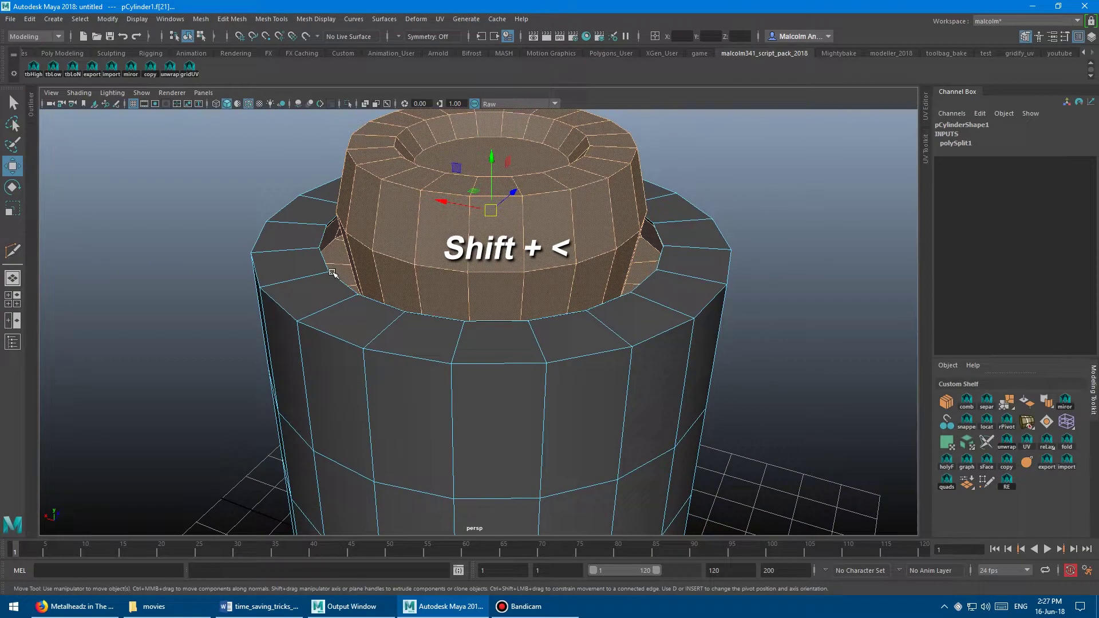
# Grow the face selection onto the outer top ring and shrink it ring by ring back to the central recess.
pyautogui.keyDown('alt'); pyautogui.moveTo(358, 276); pyautogui.dragTo(259, 273); pyautogui.keyUp('alt')
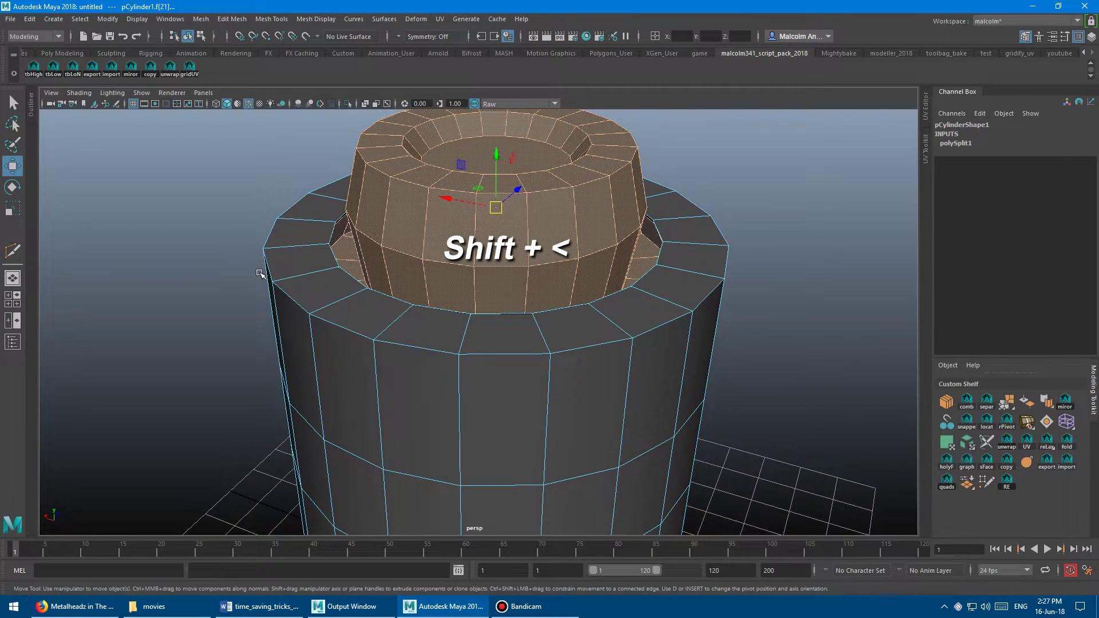
pyautogui.press('shift+less')
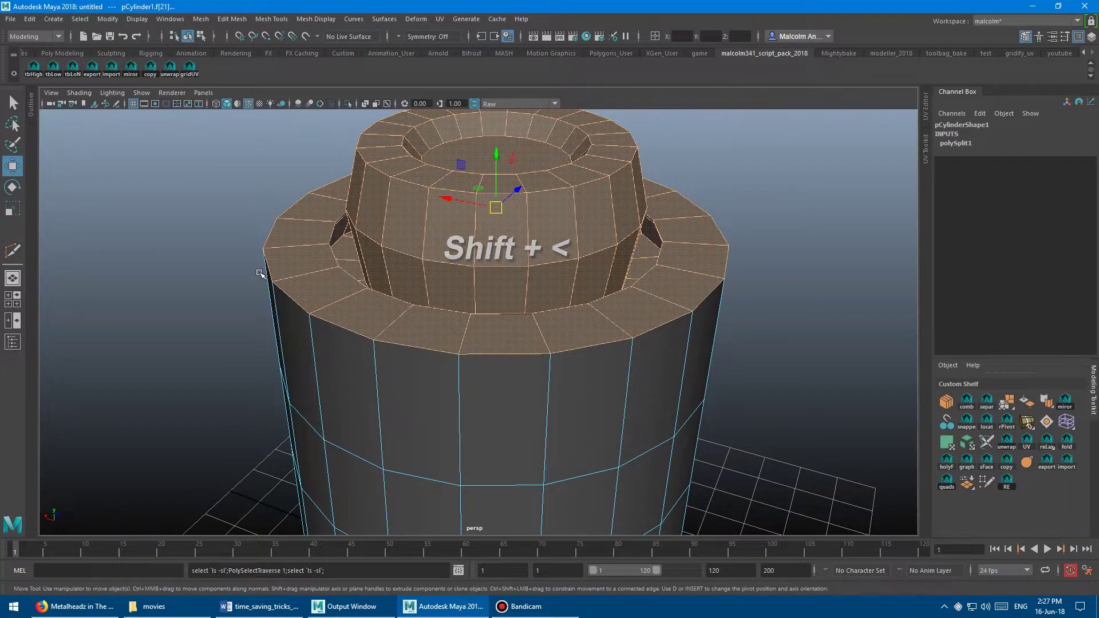
pyautogui.press('shift+less')
pyautogui.press('shift+less')
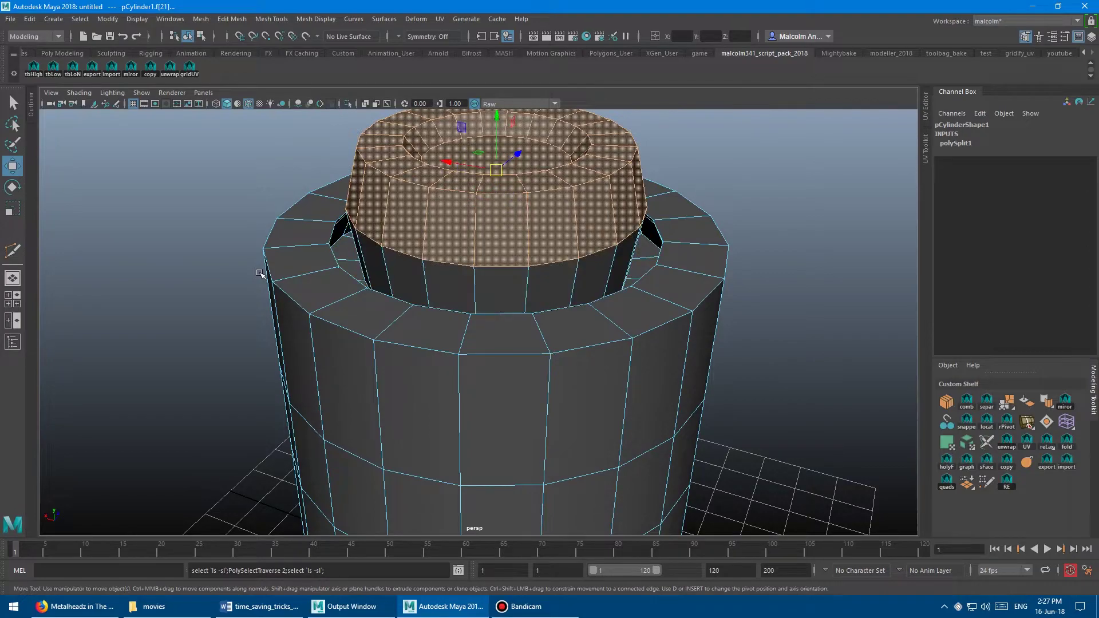
pyautogui.press('shift+less')
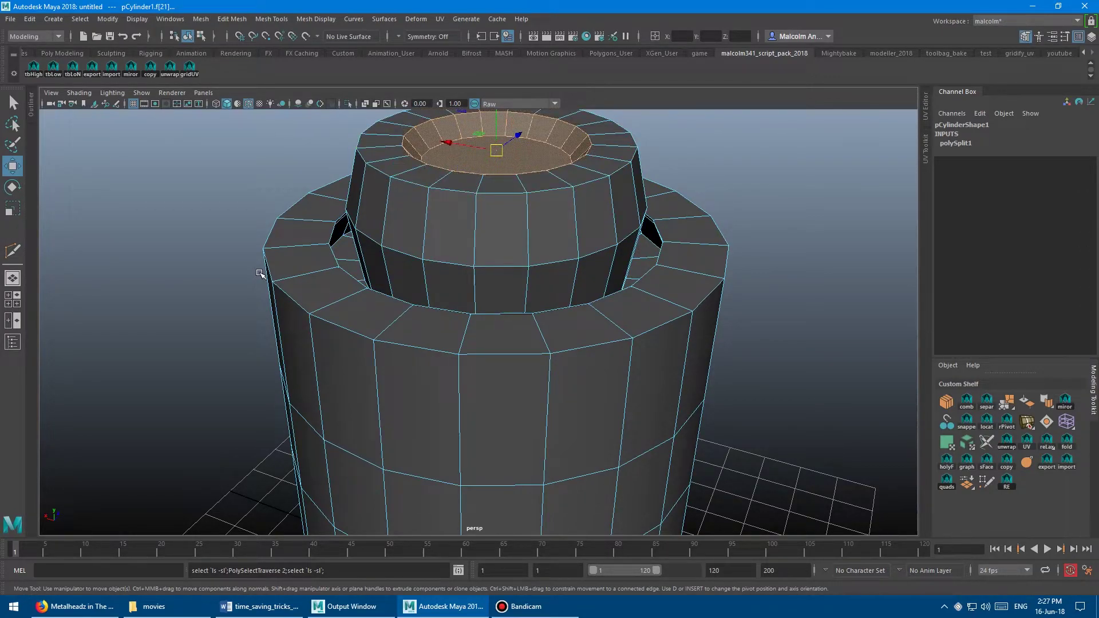
# Select the full middle band of faces around the outer cylinder's side as a face loop.
pyautogui.keyDown('alt'); pyautogui.moveTo(265, 273); pyautogui.dragTo(361, 248); pyautogui.keyUp('alt')
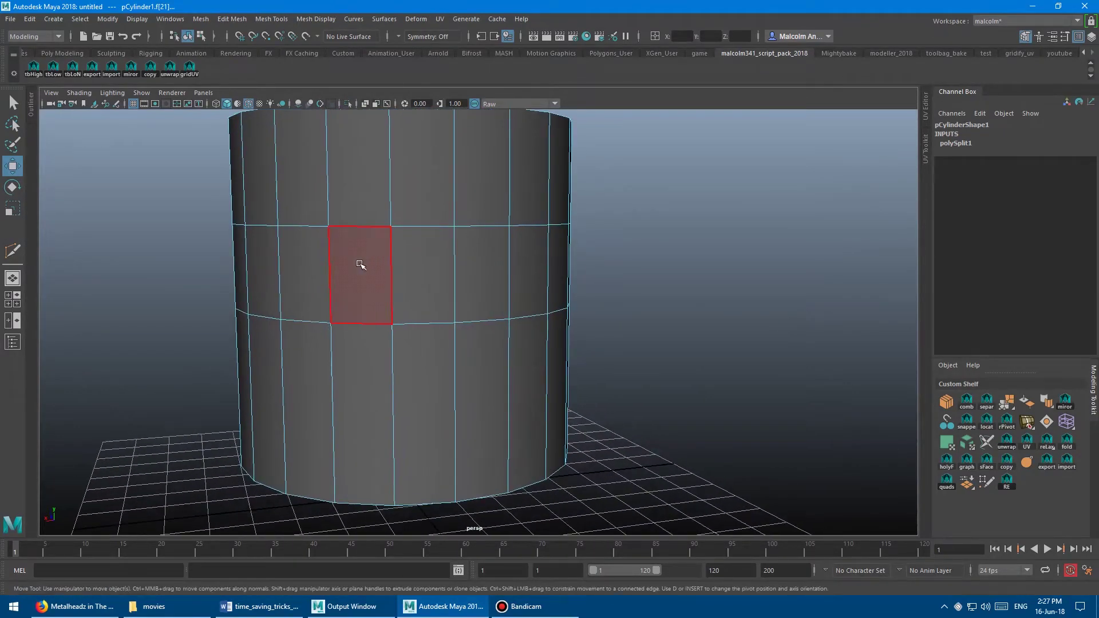
pyautogui.click(362, 248)
pyautogui.keyDown('shift'); pyautogui.doubleClick(415, 294); pyautogui.keyUp('shift')
pyautogui.keyDown('alt'); pyautogui.moveTo(411, 296); pyautogui.dragTo(527, 335); pyautogui.keyUp('alt')
pyautogui.keyDown('alt'); pyautogui.moveTo(527, 335); pyautogui.dragTo(385, 325, button='right'); pyautogui.keyUp('alt')
pyautogui.keyDown('alt'); pyautogui.moveTo(385, 325); pyautogui.dragTo(348, 314, button='middle'); pyautogui.keyUp('alt')
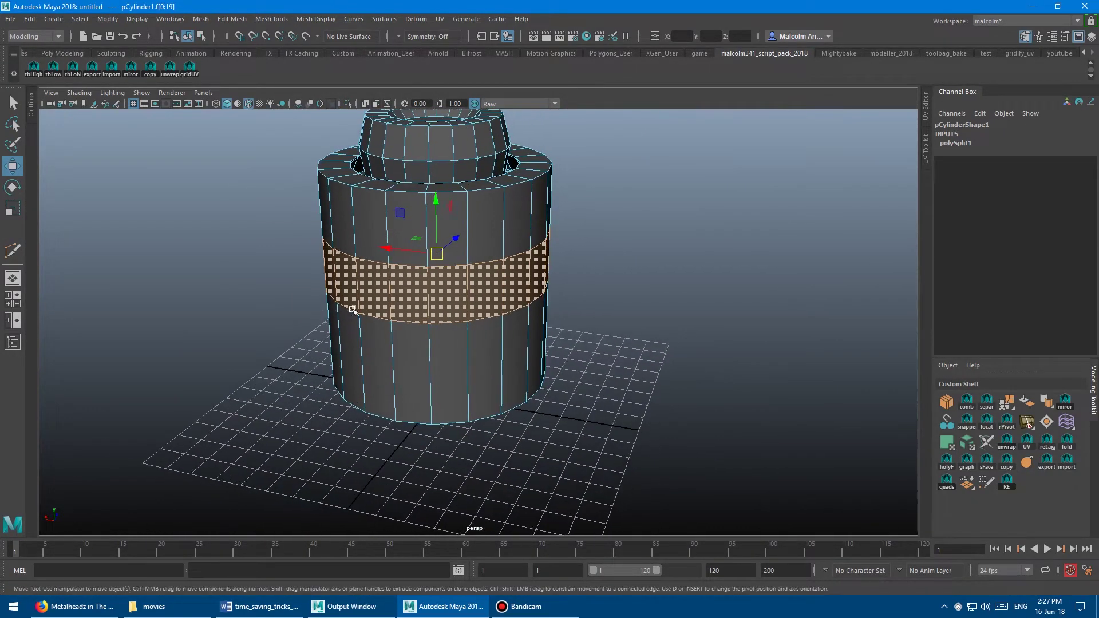
pyautogui.keyDown('alt'); pyautogui.moveTo(664, 318); pyautogui.dragTo(609, 329, button='middle'); pyautogui.keyUp('alt')
pyautogui.keyDown('alt'); pyautogui.moveTo(609, 330); pyautogui.dragTo(583, 332, button='right'); pyautogui.keyUp('alt')
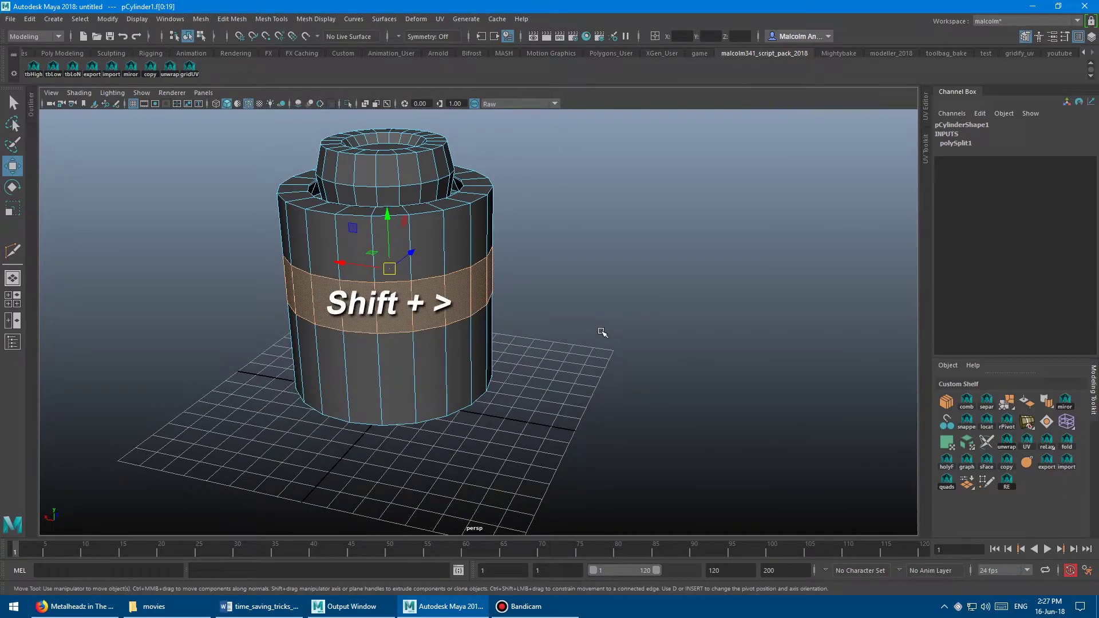
# Grow the middle band selection over the outer cylinder's whole side, delete those faces, and undo the deletion.
pyautogui.hotkey('shift', '.')
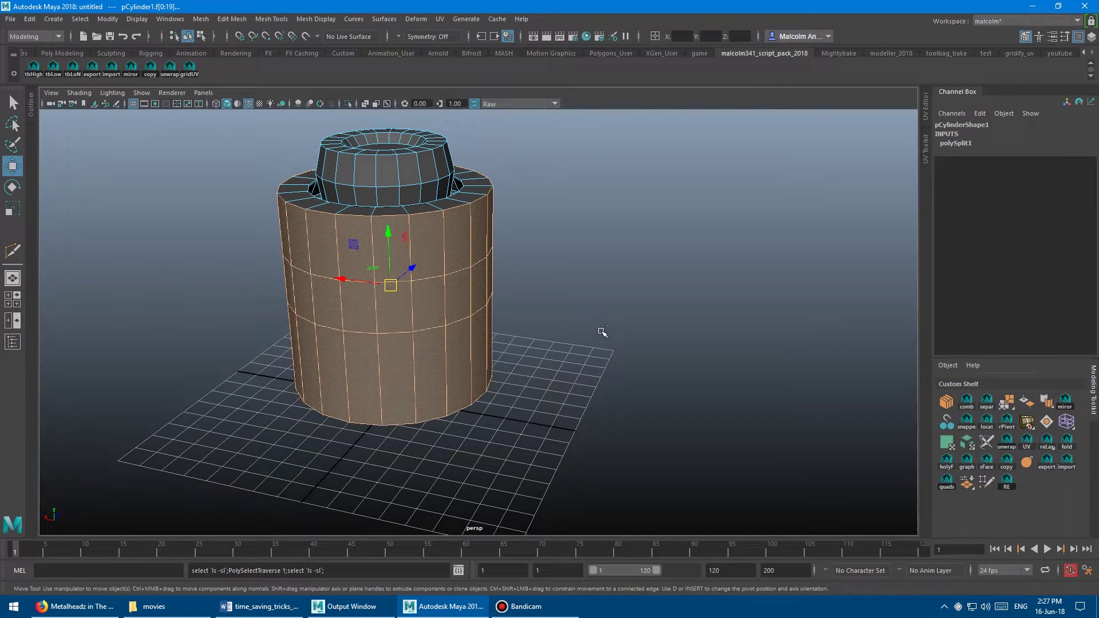
pyautogui.press('Delete')
pyautogui.hotkey('ctrl', 'z')
pyautogui.keyDown('alt'); pyautogui.moveTo(562, 265); pyautogui.dragTo(566, 297); pyautogui.keyUp('alt')
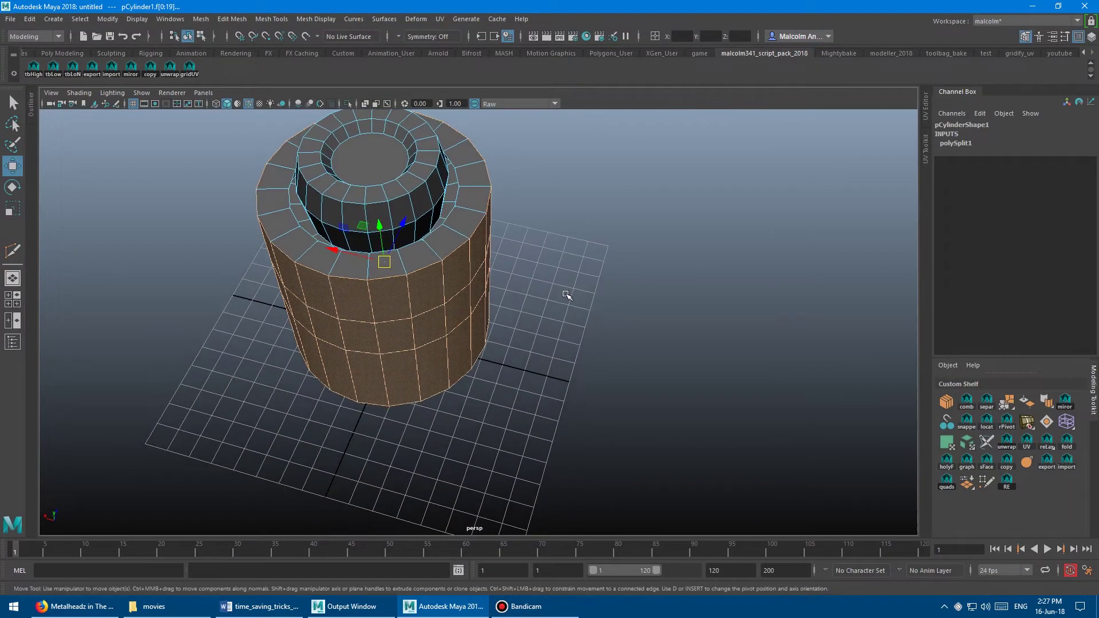
pyautogui.keyDown('alt'); pyautogui.moveTo(530, 263); pyautogui.dragTo(610, 358, button='middle'); pyautogui.keyUp('alt')
pyautogui.keyDown('alt'); pyautogui.moveTo(610, 358); pyautogui.dragTo(610, 342); pyautogui.keyUp('alt')
pyautogui.keyDown('alt'); pyautogui.moveTo(610, 342); pyautogui.dragTo(633, 327, button='right'); pyautogui.keyUp('alt')
pyautogui.keyDown('alt'); pyautogui.moveTo(633, 326); pyautogui.dragTo(593, 338); pyautogui.keyUp('alt')
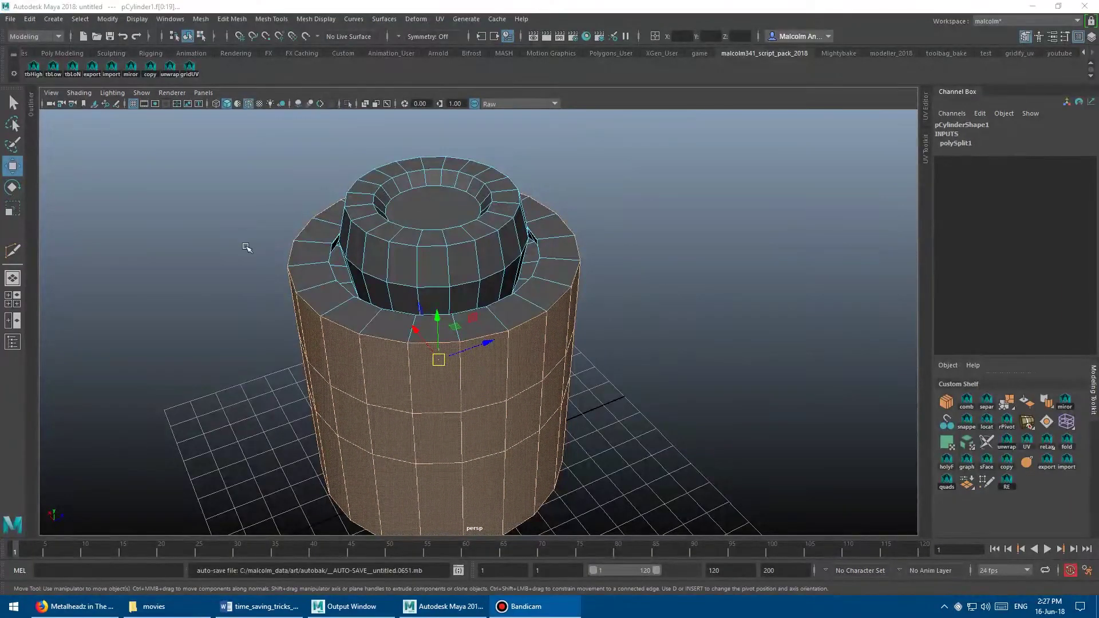
pyautogui.keyDown('alt'); pyautogui.moveTo(246, 247); pyautogui.dragTo(276, 215, button='middle'); pyautogui.keyUp('alt')
pyautogui.keyDown('alt'); pyautogui.moveTo(277, 216); pyautogui.dragTo(221, 223, button='right'); pyautogui.keyUp('alt')
pyautogui.keyDown('alt'); pyautogui.moveTo(244, 222); pyautogui.dragTo(264, 229); pyautogui.keyUp('alt')
pyautogui.keyDown('alt'); pyautogui.moveTo(264, 229); pyautogui.dragTo(302, 224, button='right'); pyautogui.keyUp('alt')
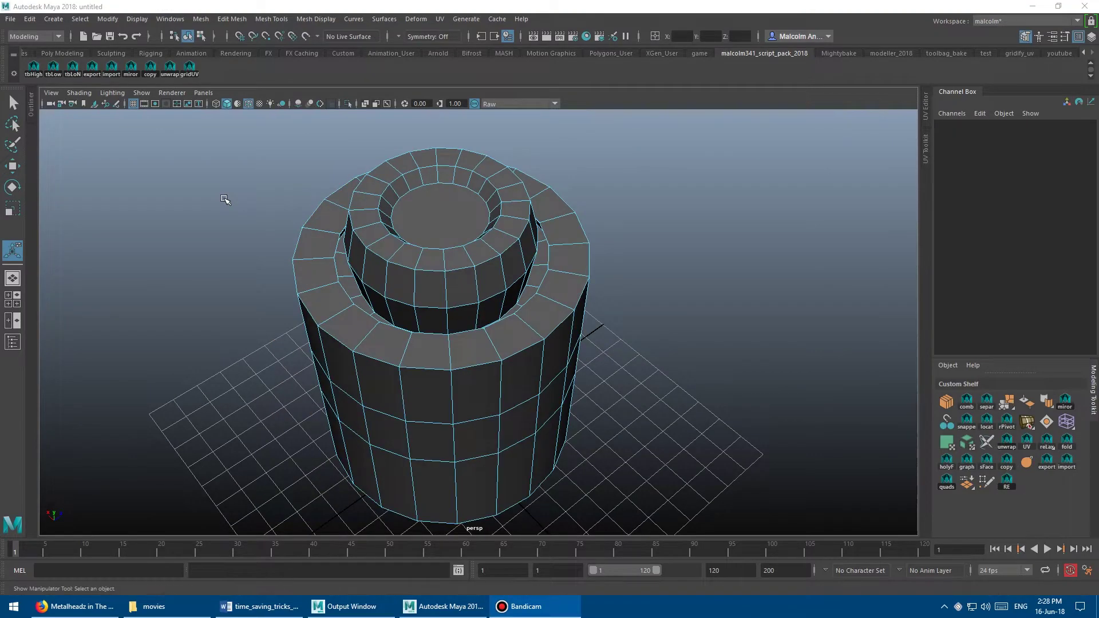
# Select the circular floor face of the central recess and expand the selection by one ring with Grow Selection.
pyautogui.click(431, 237)
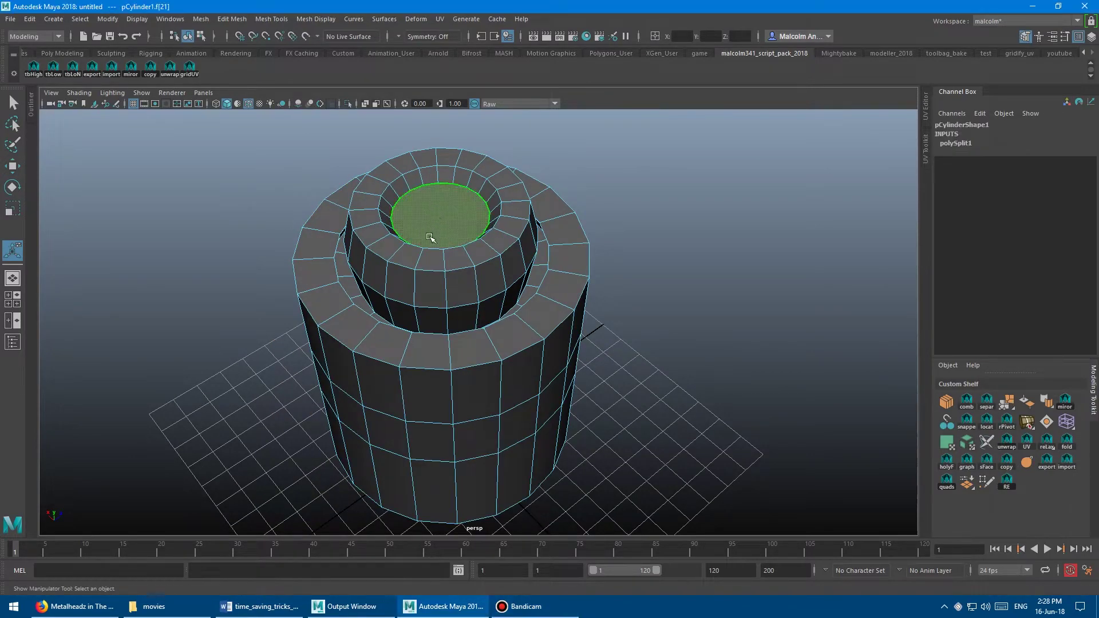
pyautogui.keyDown('ctrl'); pyautogui.rightClick(641, 215); pyautogui.keyUp('ctrl')
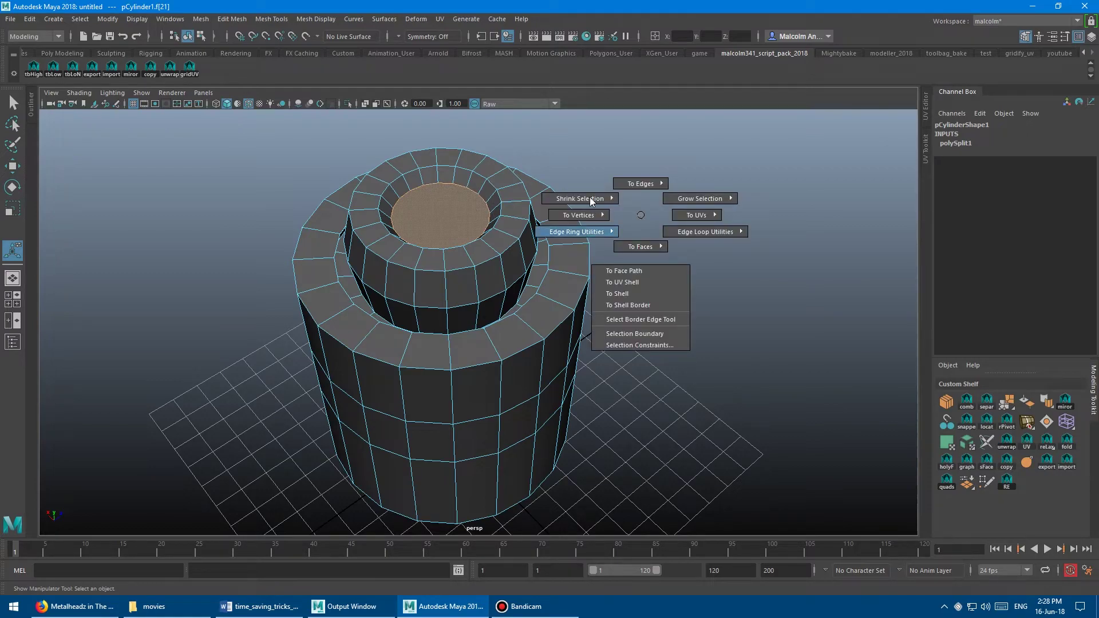
pyautogui.keyDown('ctrl'); pyautogui.moveTo(647, 213); pyautogui.dragTo(714, 183, button='right'); pyautogui.keyUp('ctrl')
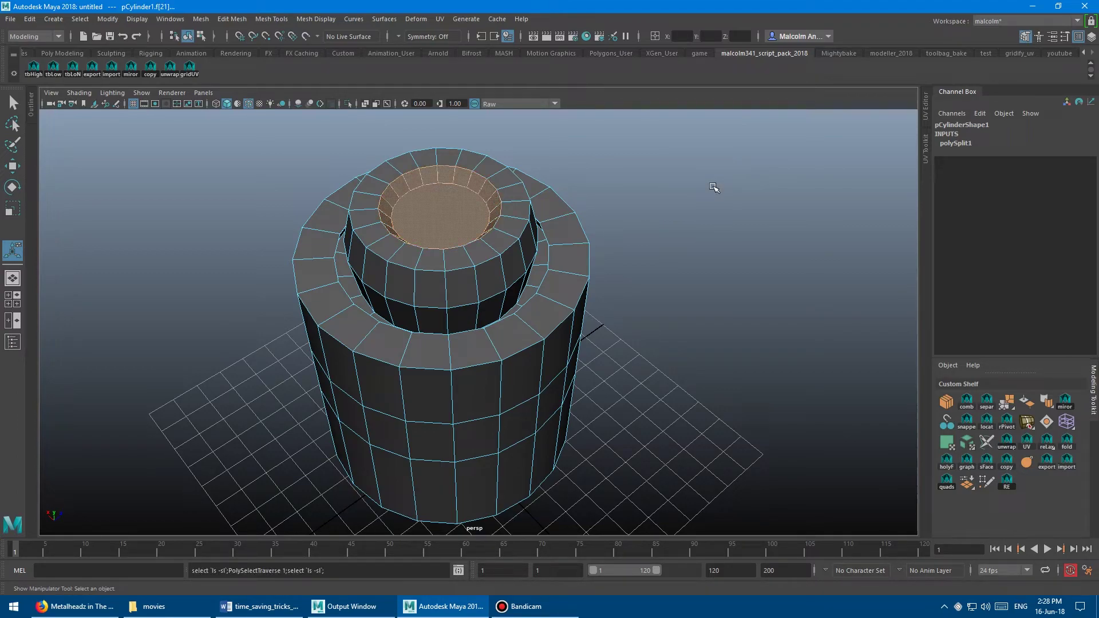
# Grow the face selection five more rings outward from the recess, and shrink it ring by ring back to the circular floor face.
pyautogui.hotkey('shift', '.')
pyautogui.hotkey('shift', '.')
pyautogui.hotkey('shift', '.')
pyautogui.hotkey('shift', '.')
pyautogui.hotkey('shift', '.')
pyautogui.hotkey('shift', ',')
pyautogui.hotkey('shift', ',')
pyautogui.hotkey('shift', ',')
pyautogui.hotkey('shift', ',')
pyautogui.hotkey('shift', ',')
pyautogui.hotkey('shift', ',')
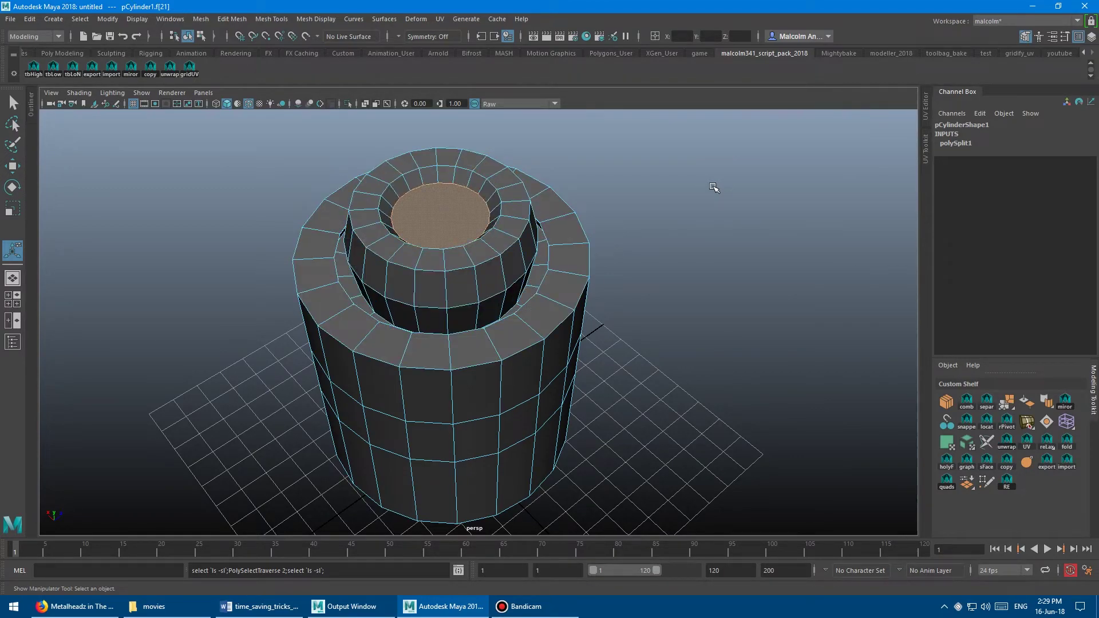